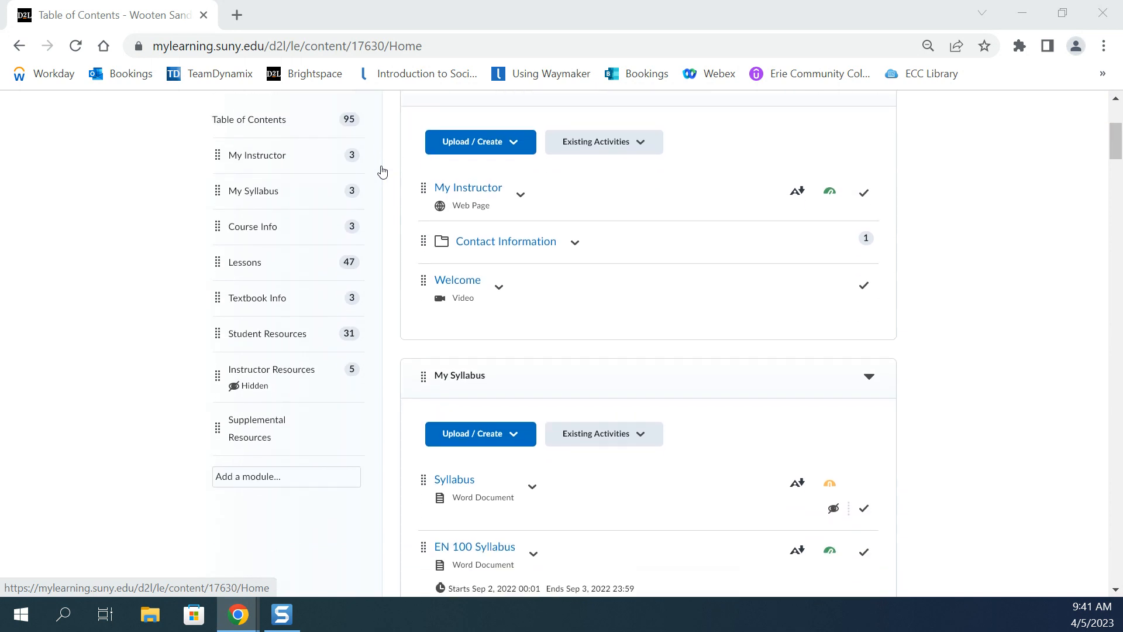
Add a module named "WebEx Meetings" to the course's table of contents.
left_click(282, 460)
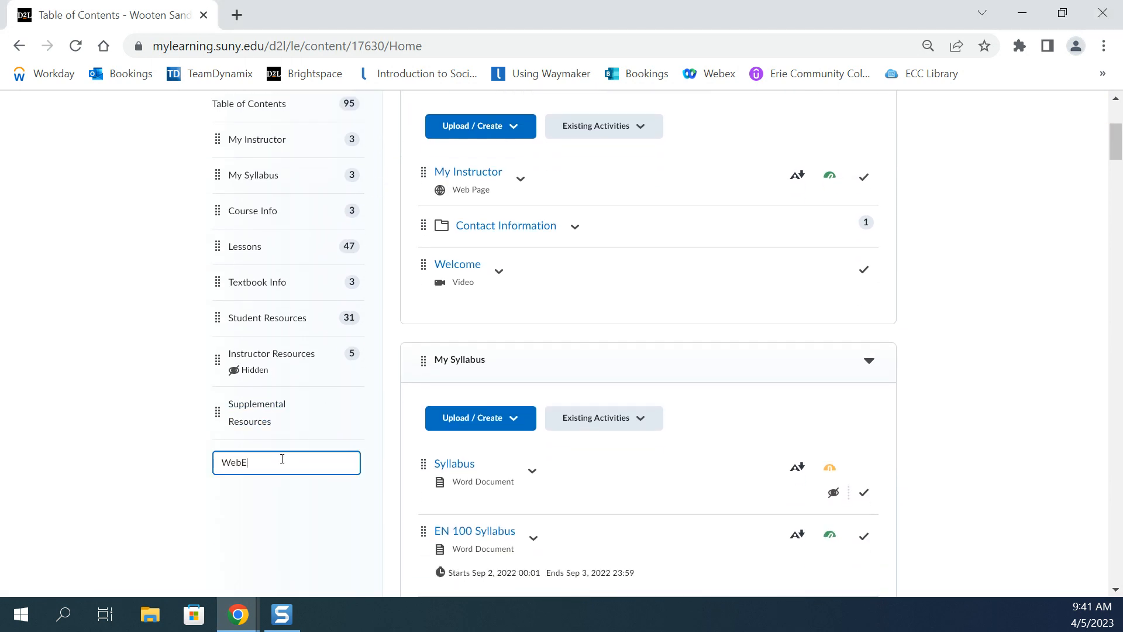
type("WebEx Meetings")
key("Return")
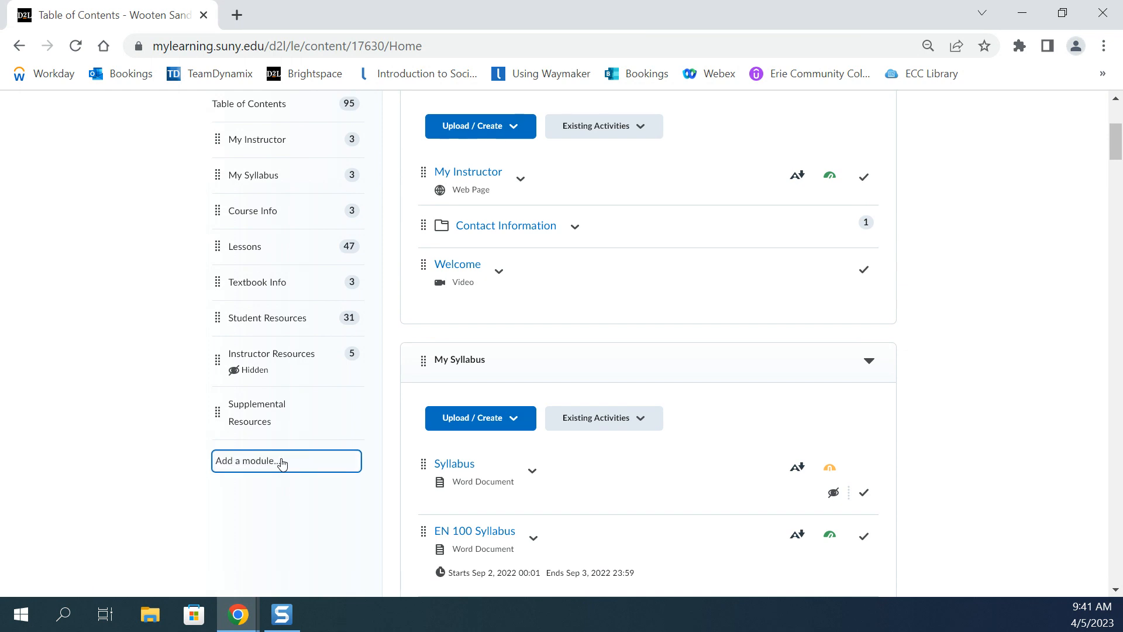
Add the existing external learning tool "Webex - ERI" as an activity in the WebEx Meetings module.
scroll(712, 468, "up", 3)
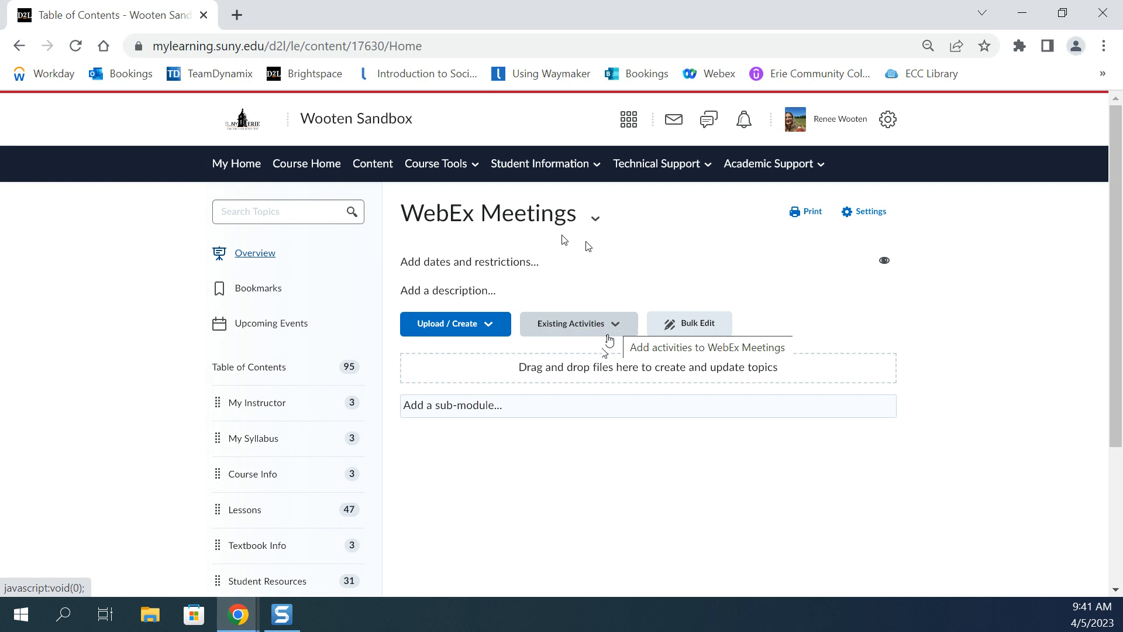
left_click(613, 325)
scroll(629, 410, "down", 1)
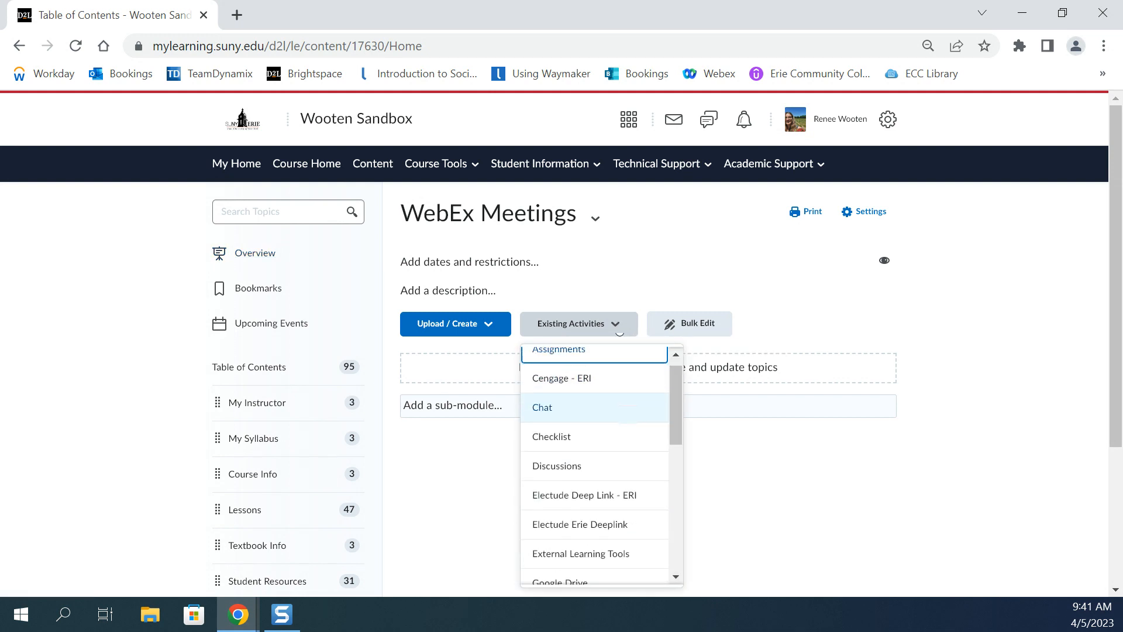
scroll(629, 410, "down", 1)
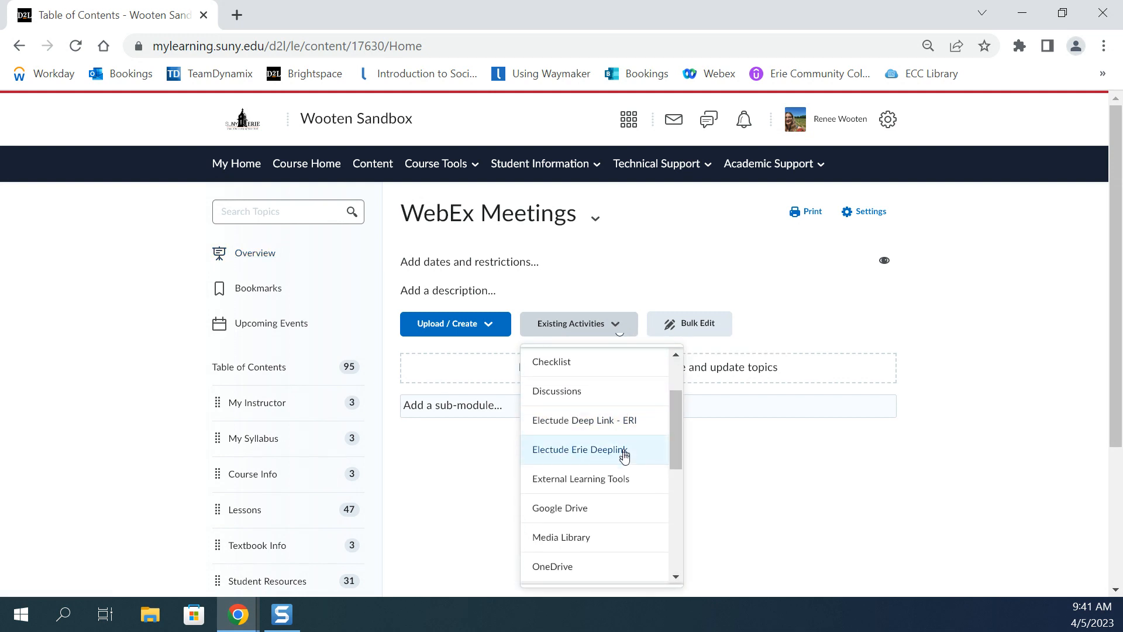
left_click(644, 485)
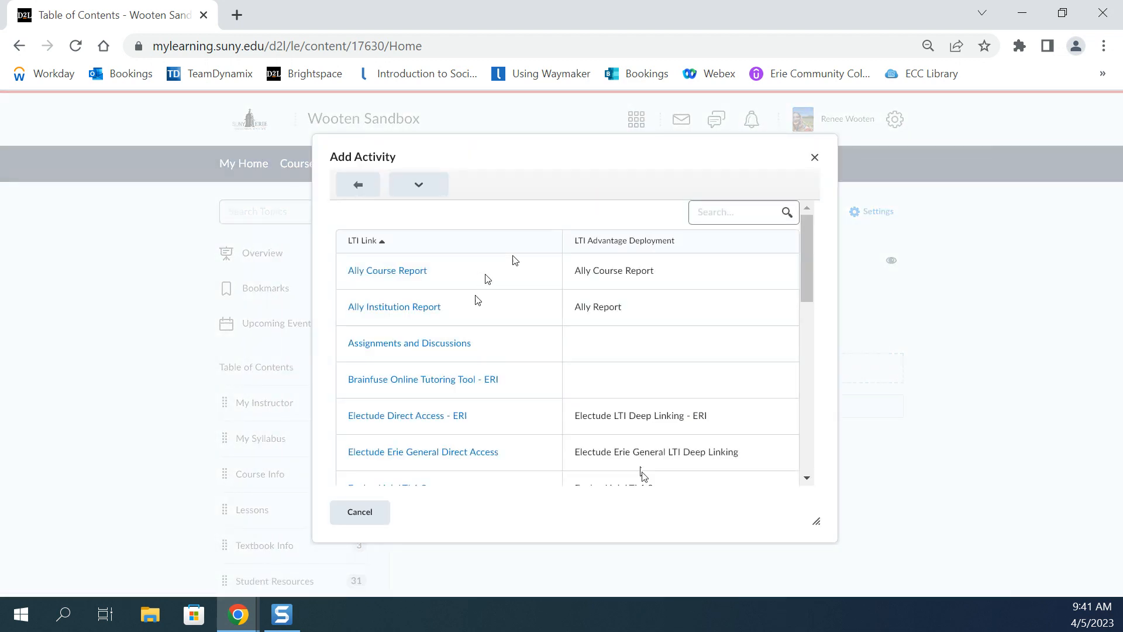
scroll(514, 260, "down", 10)
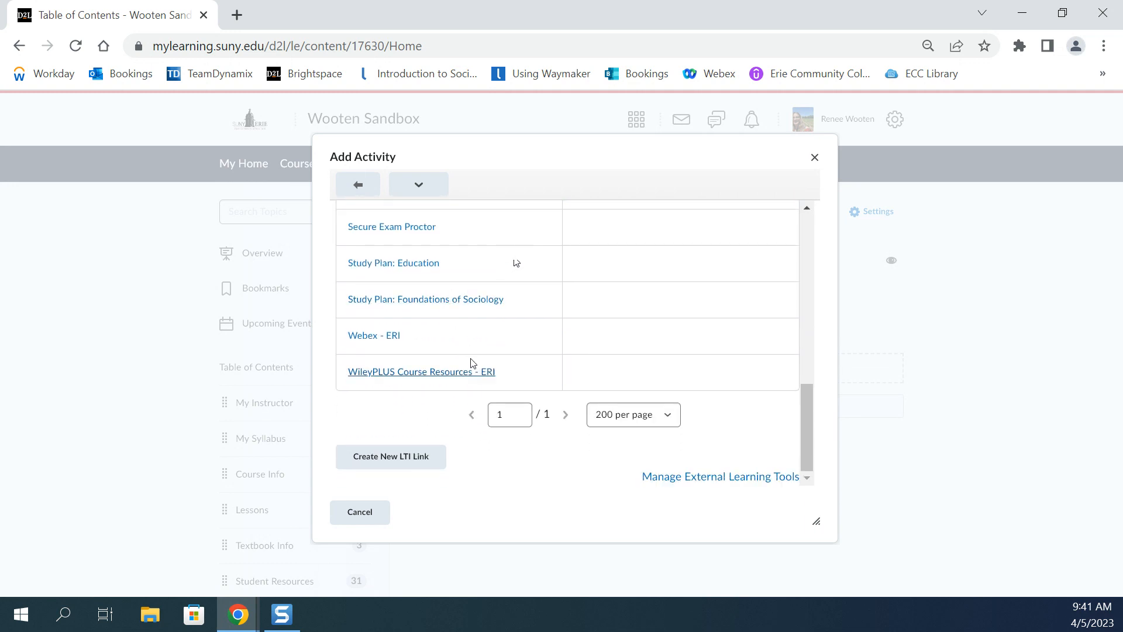
left_click(375, 336)
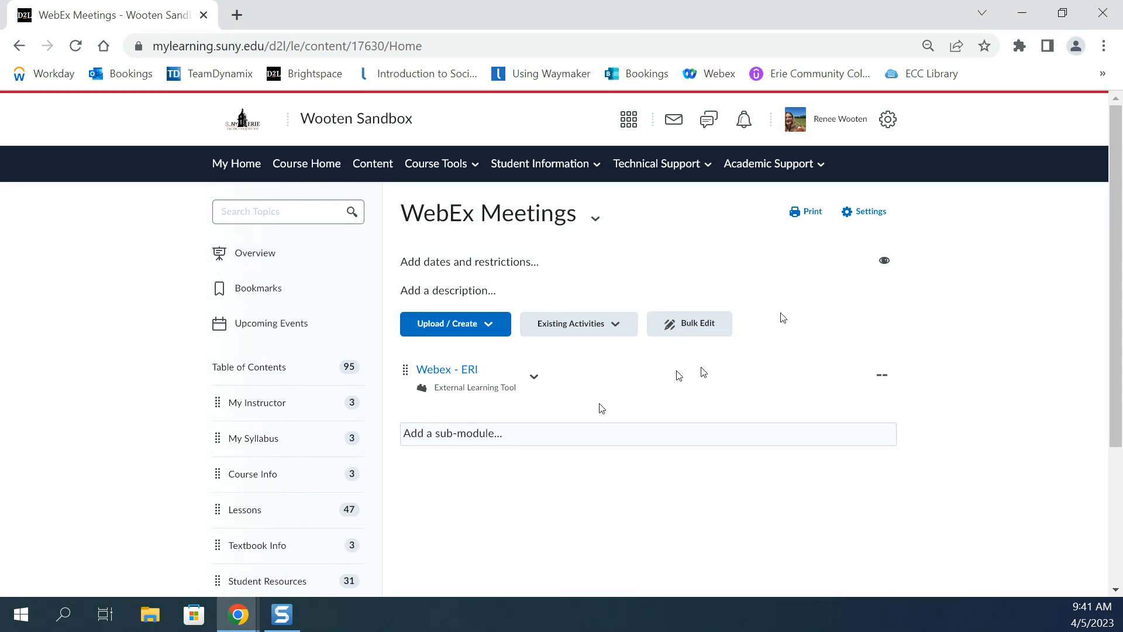
Open the Webex - ERI activity, review its setup options, and apply Virtual Meetings as the only visible course feature.
left_click(458, 369)
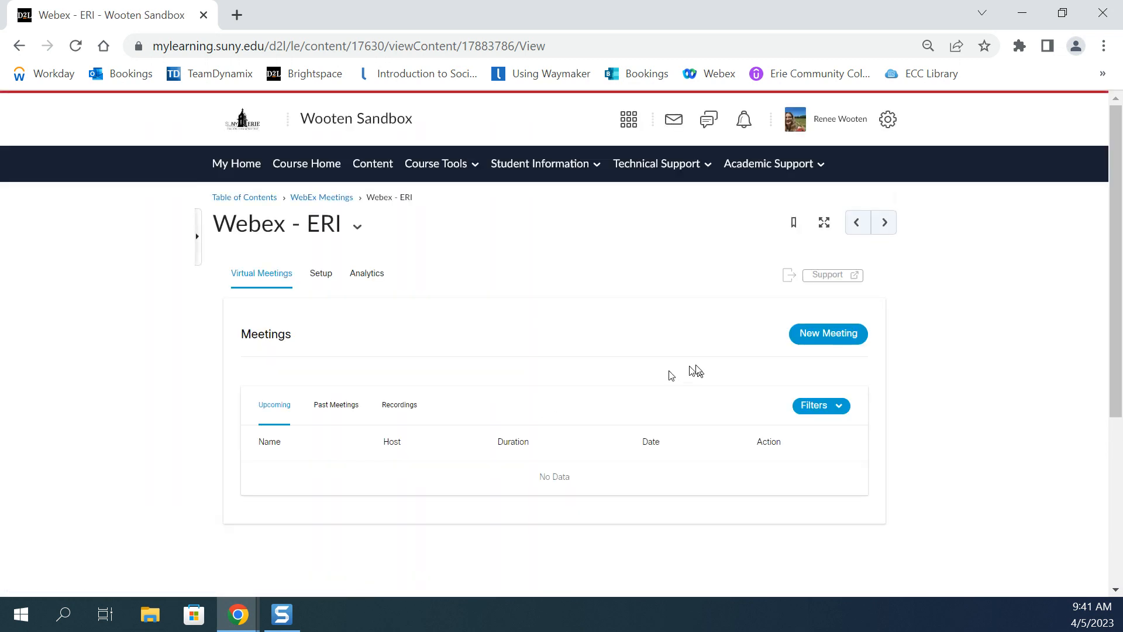
left_click(321, 274)
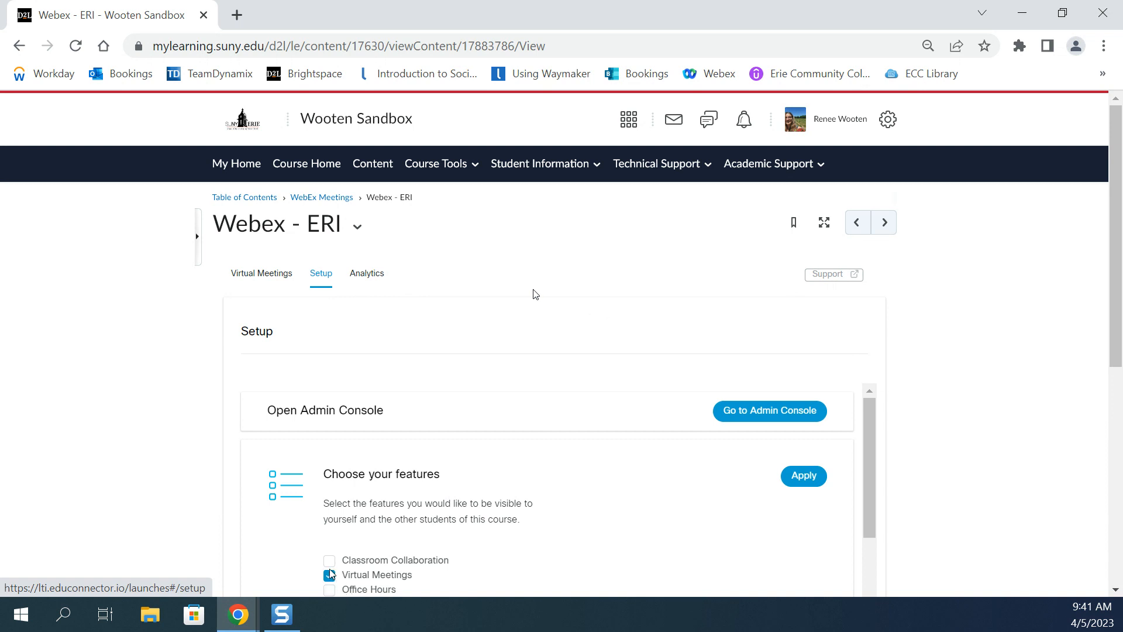
scroll(412, 548, "down", 1)
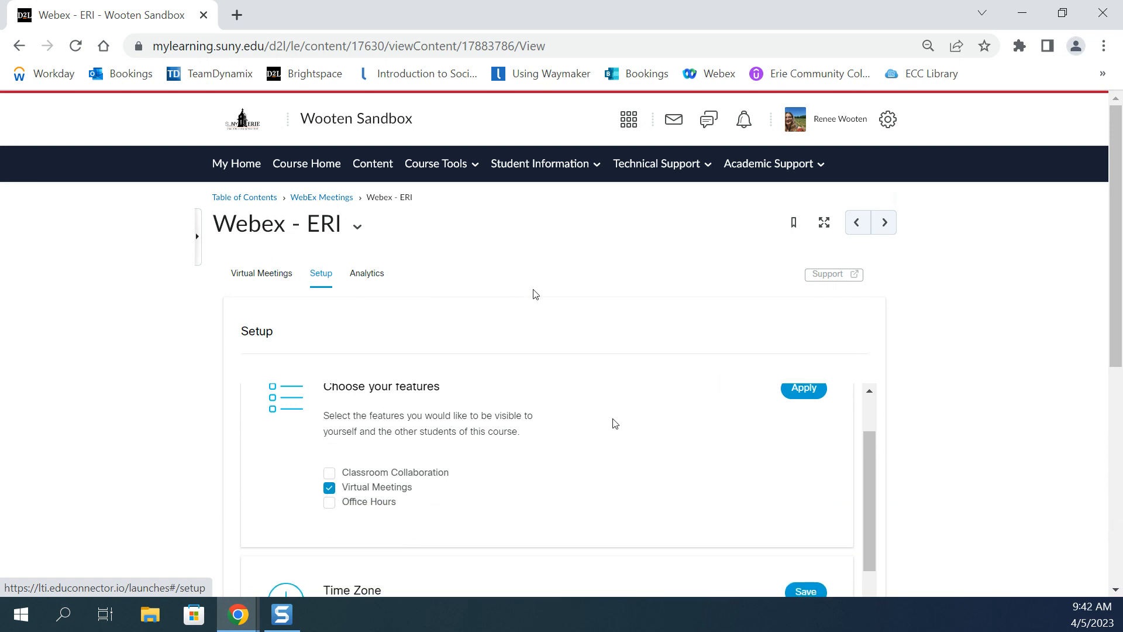
scroll(615, 423, "down", 1)
scroll(614, 423, "down", 1)
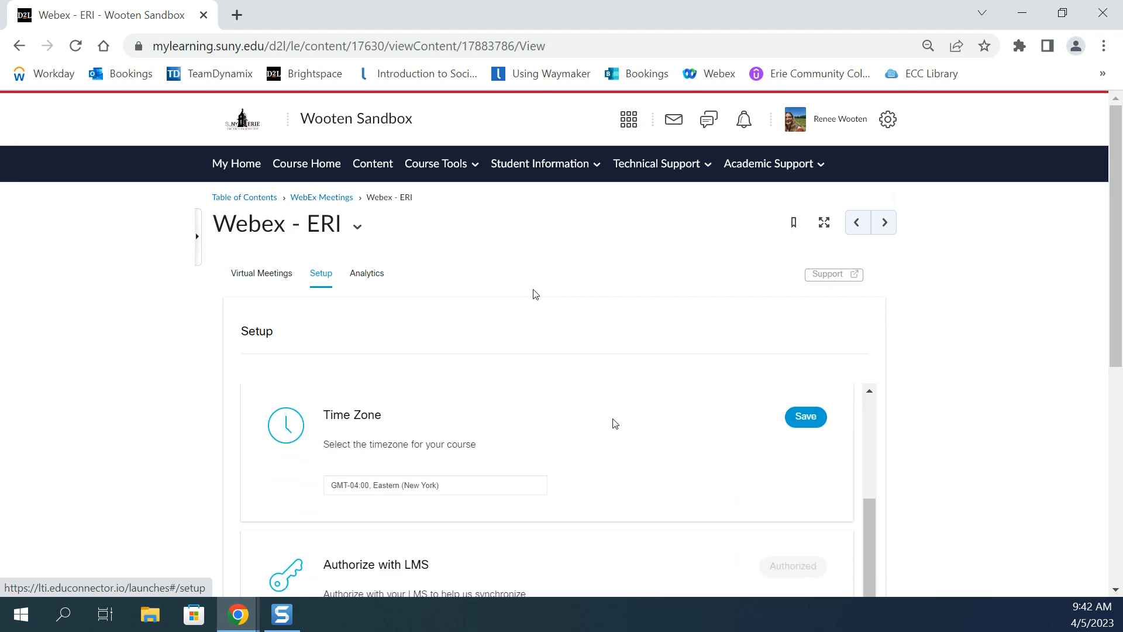
scroll(615, 423, "down", 1)
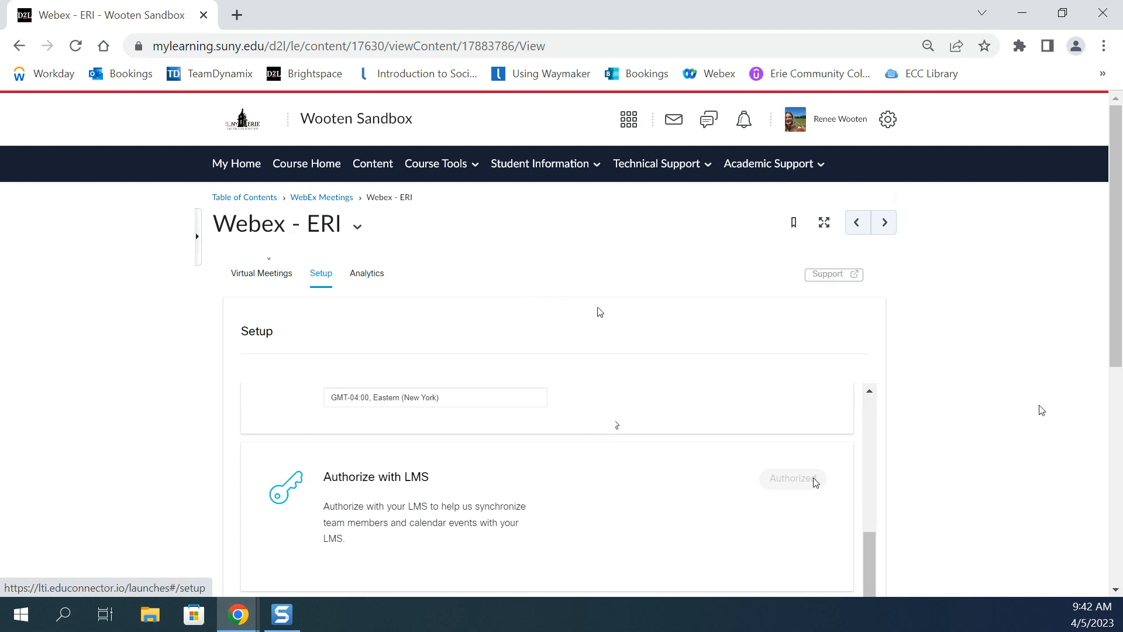
scroll(816, 481, "down", 2)
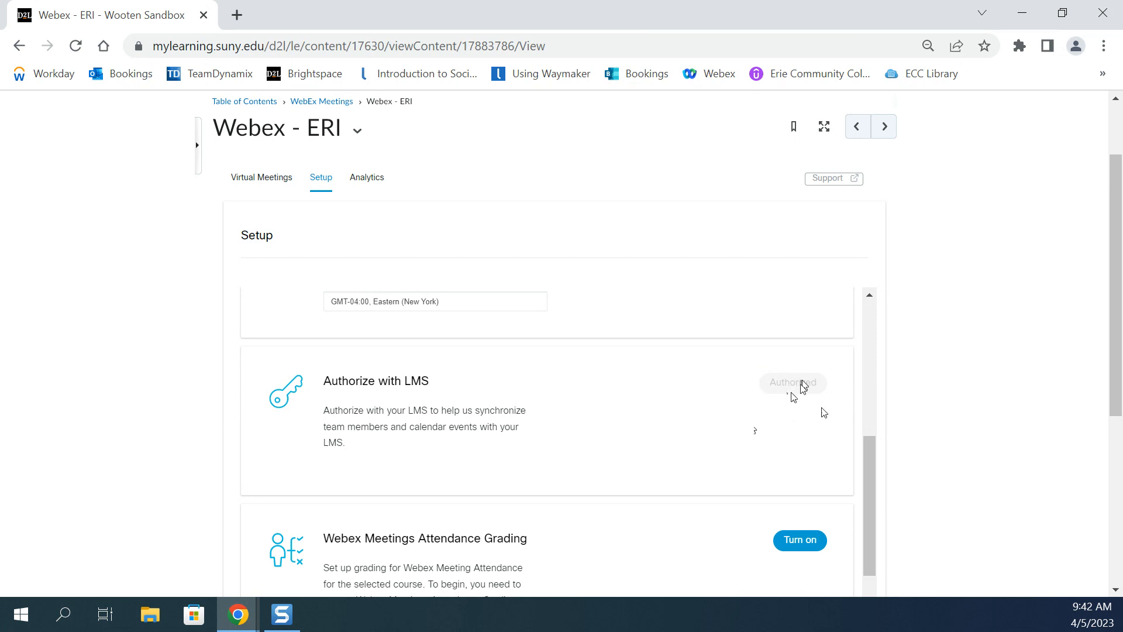
scroll(798, 403, "up", 6)
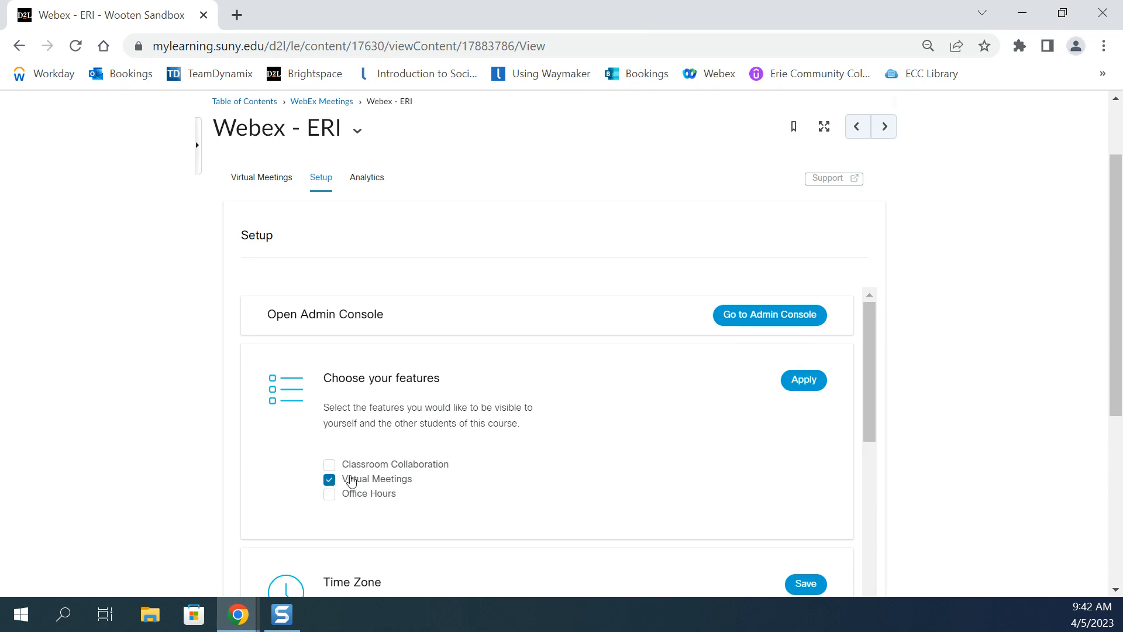
left_click(806, 381)
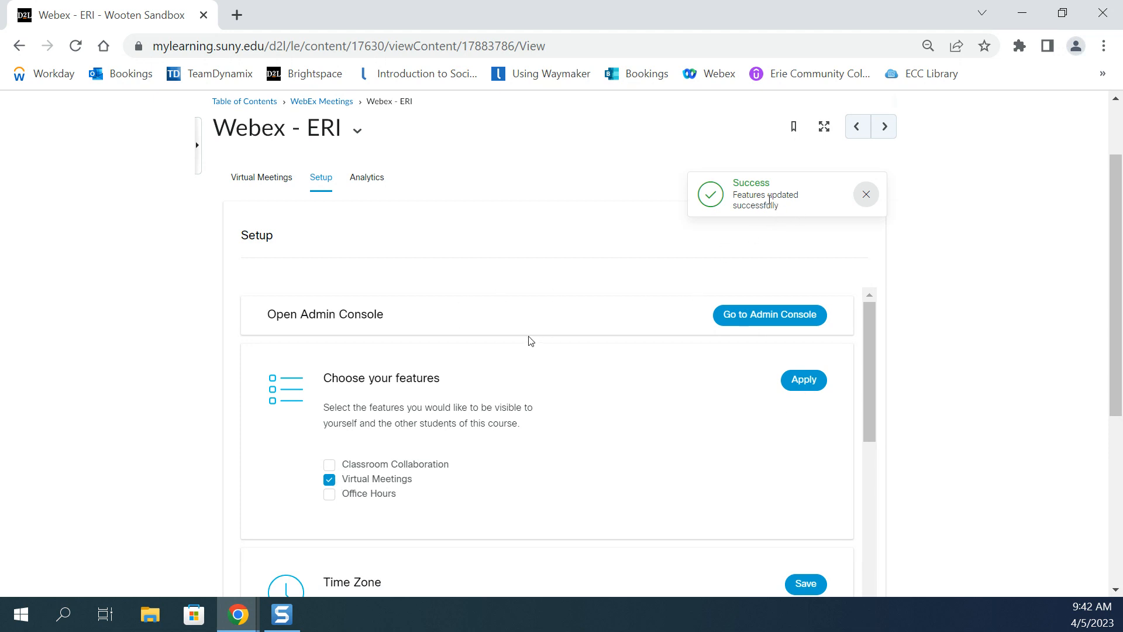
Start a new virtual meeting and name it "Monday Meeting".
scroll(481, 329, "up", 2)
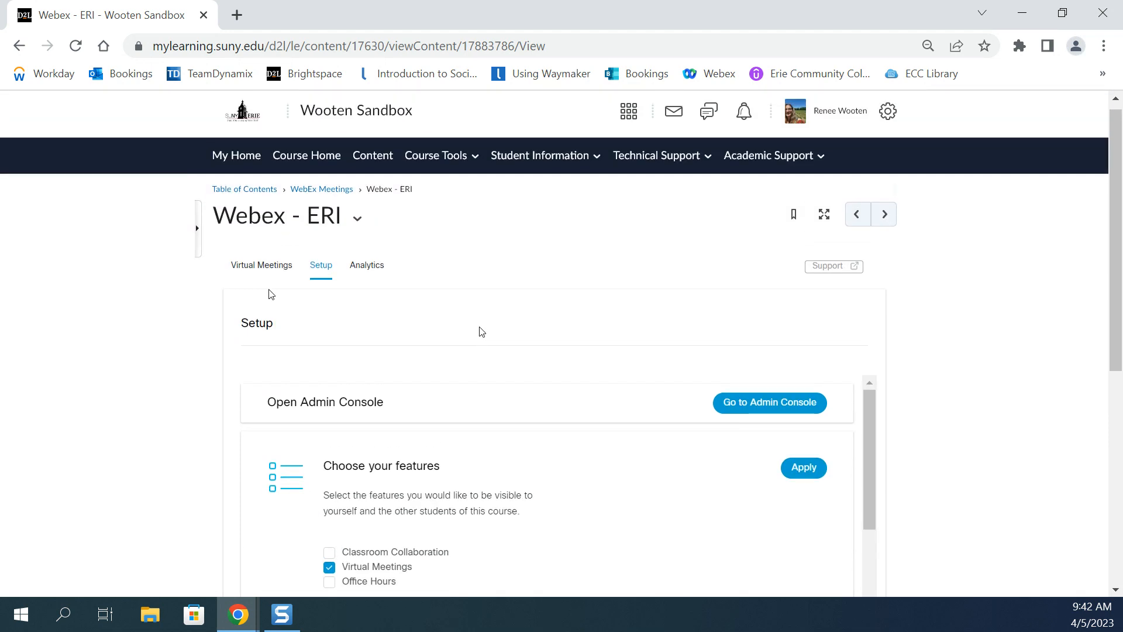
left_click(262, 266)
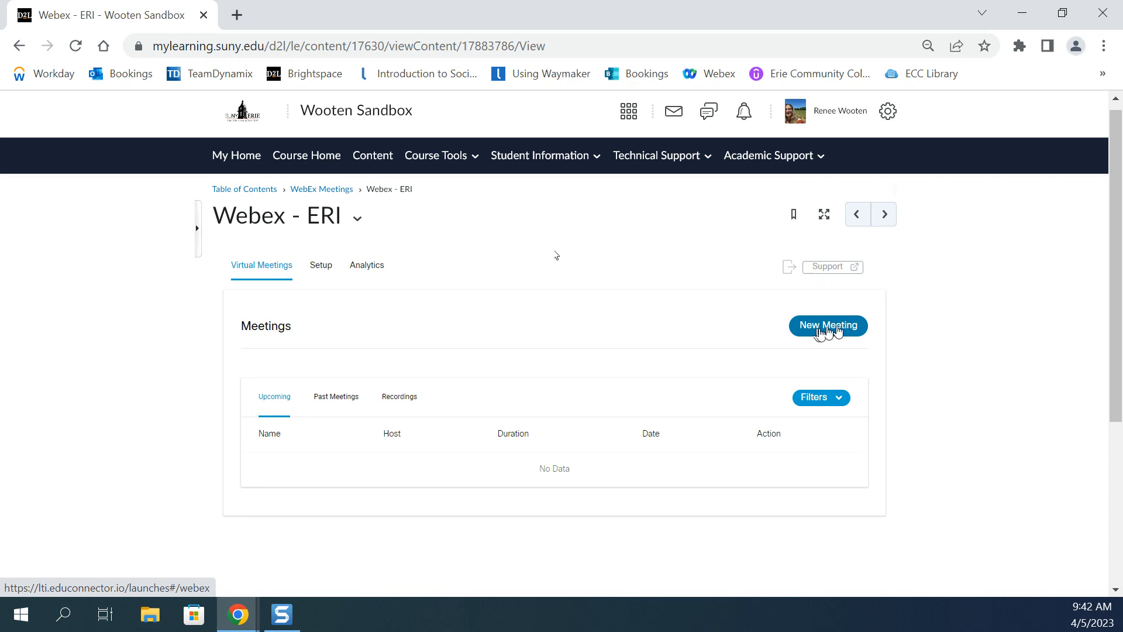
left_click(837, 328)
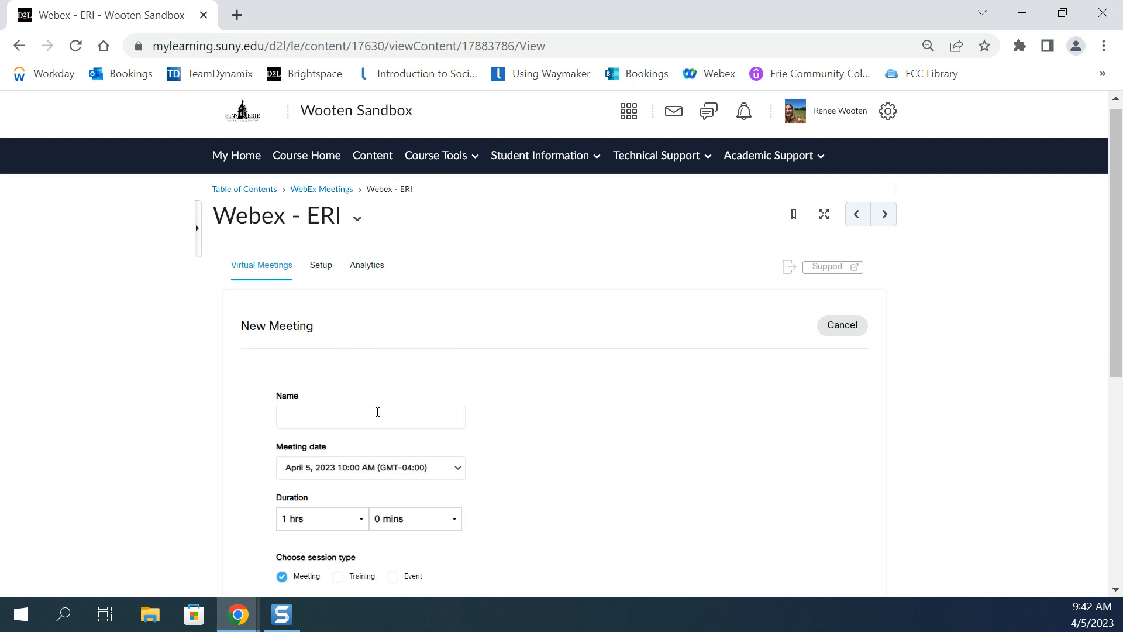
left_click(380, 411)
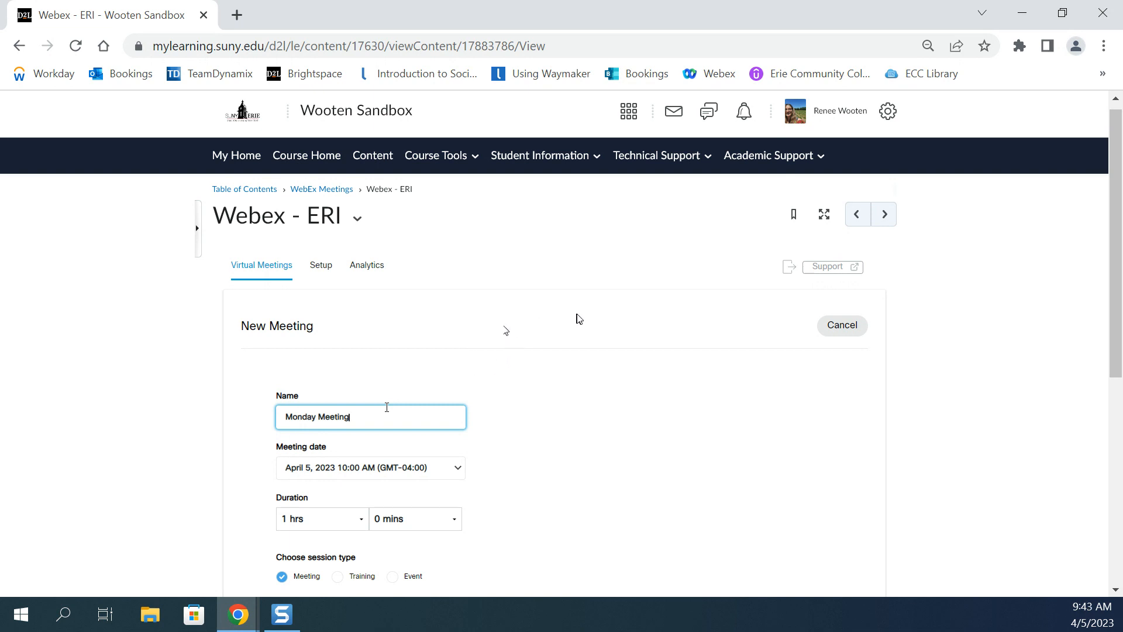
Set the meeting date to April 10, 2023 at 9:00 AM.
scroll(562, 321, "down", 1)
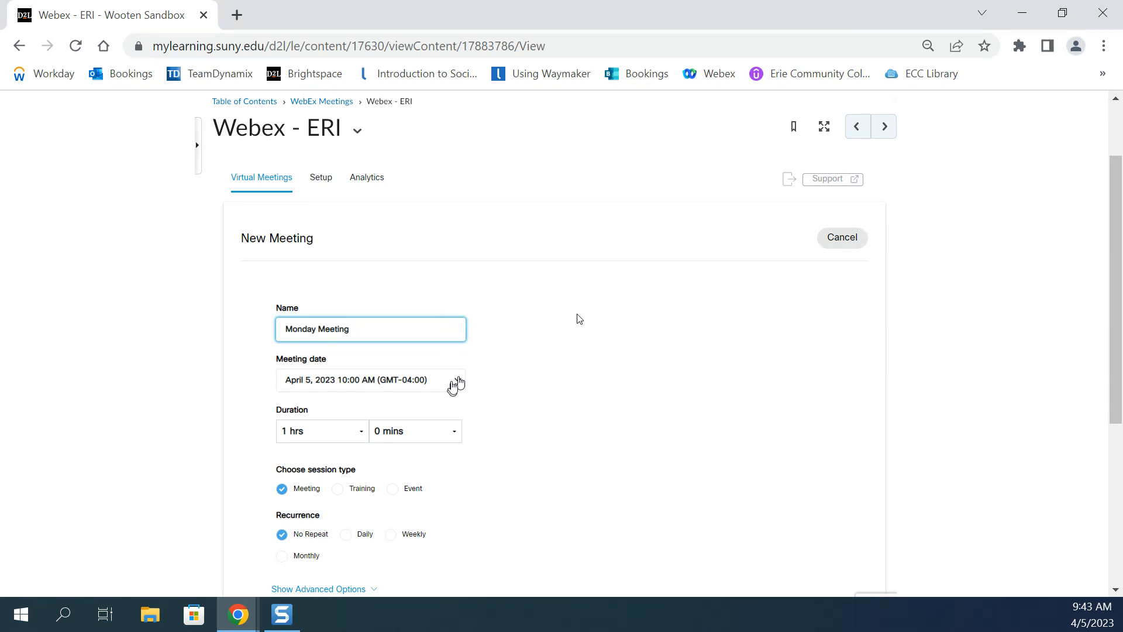
left_click(456, 383)
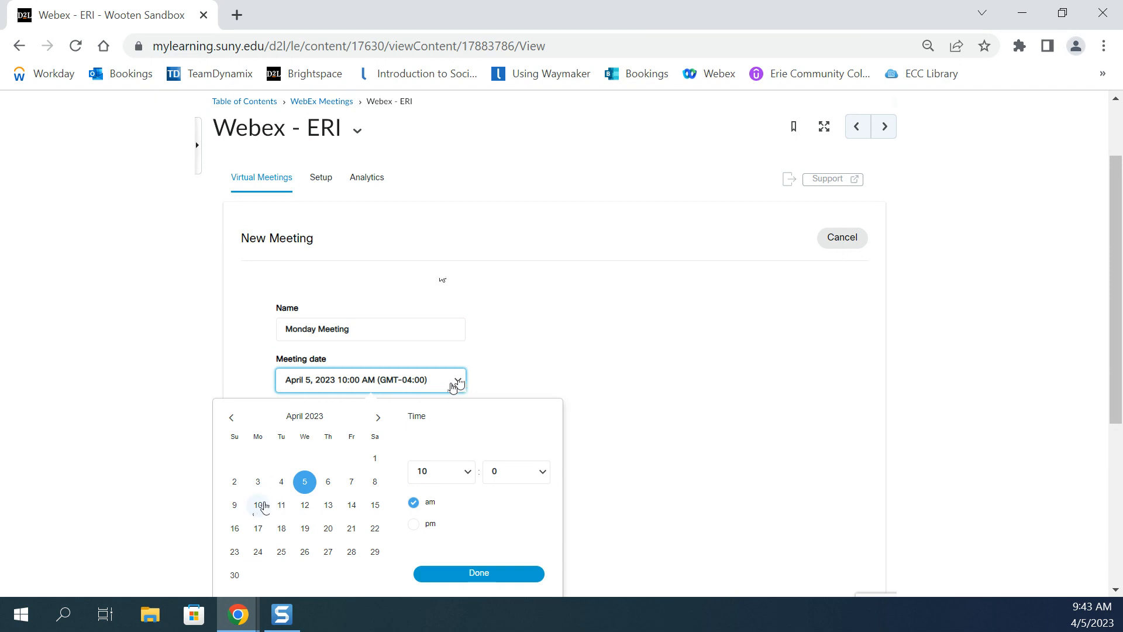
left_click(259, 506)
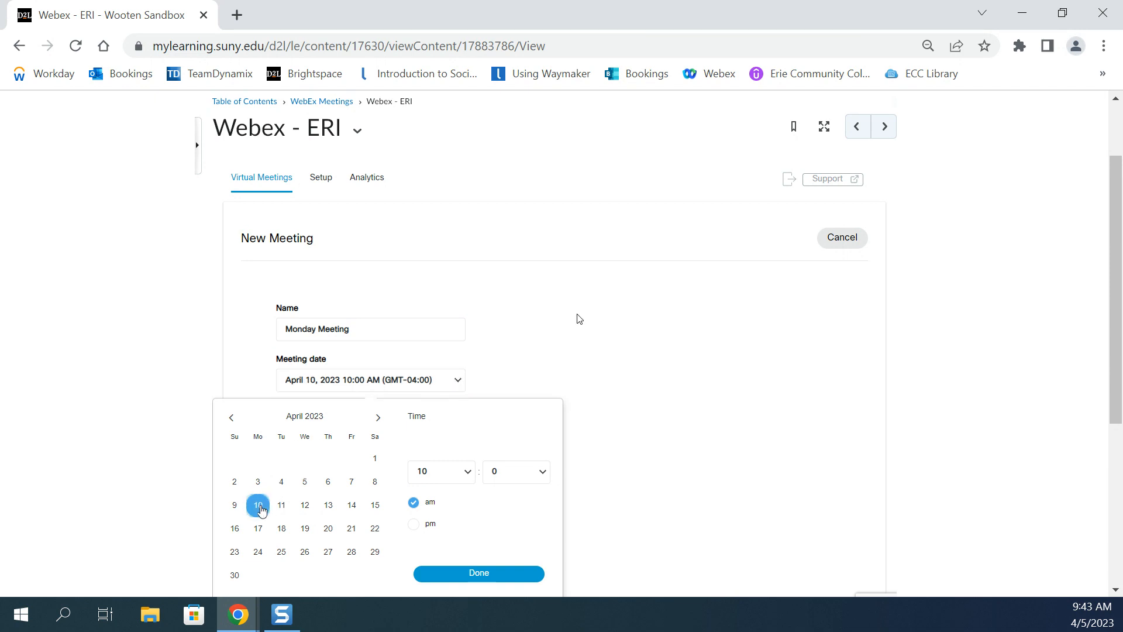
left_click(475, 470)
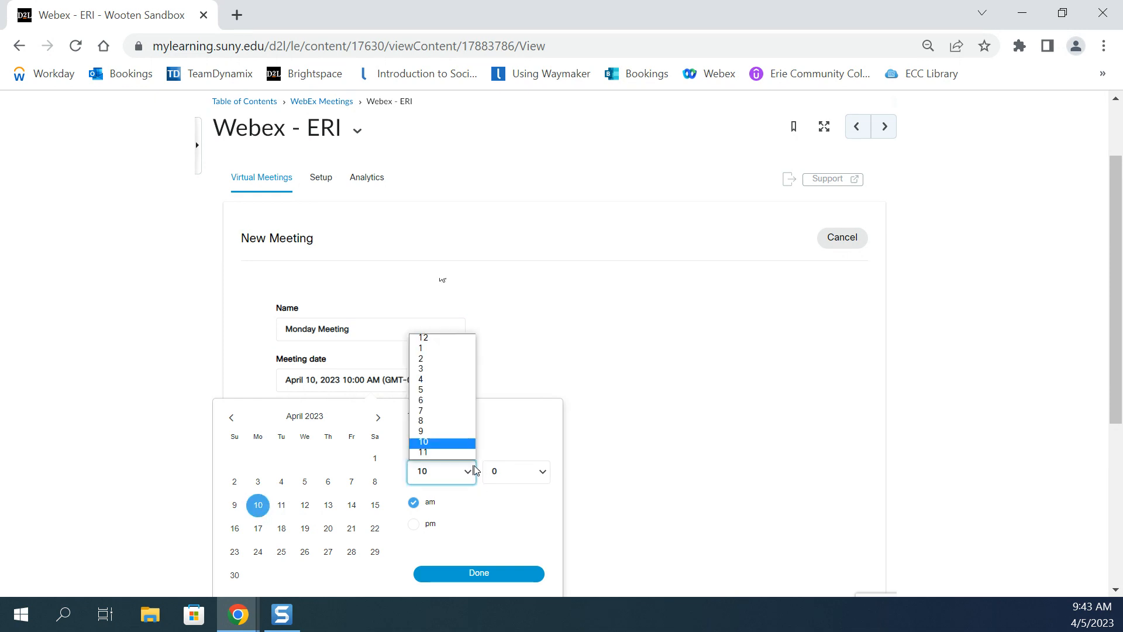
left_click(452, 433)
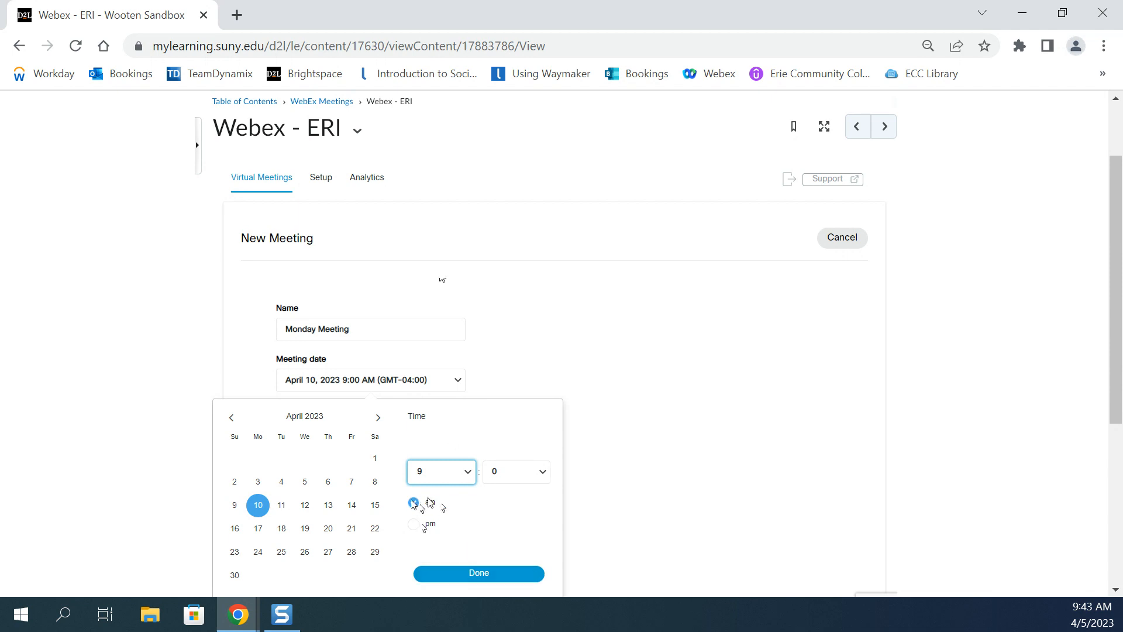
left_click(496, 573)
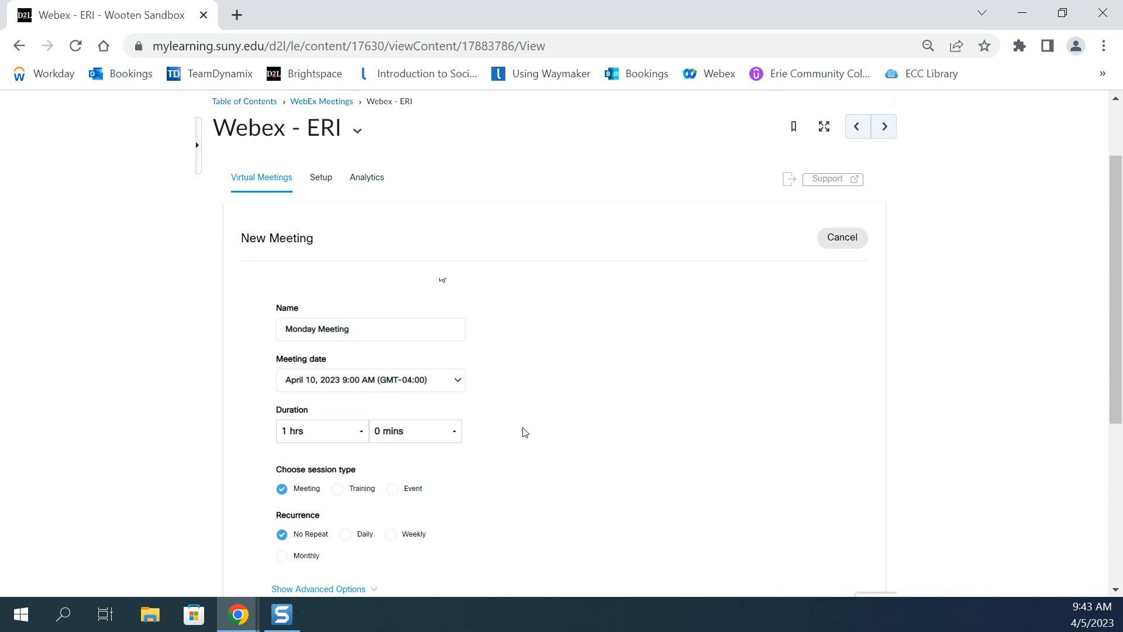
Set the meeting's duration to 1 hrs and 0 mins.
scroll(525, 432, "down", 2)
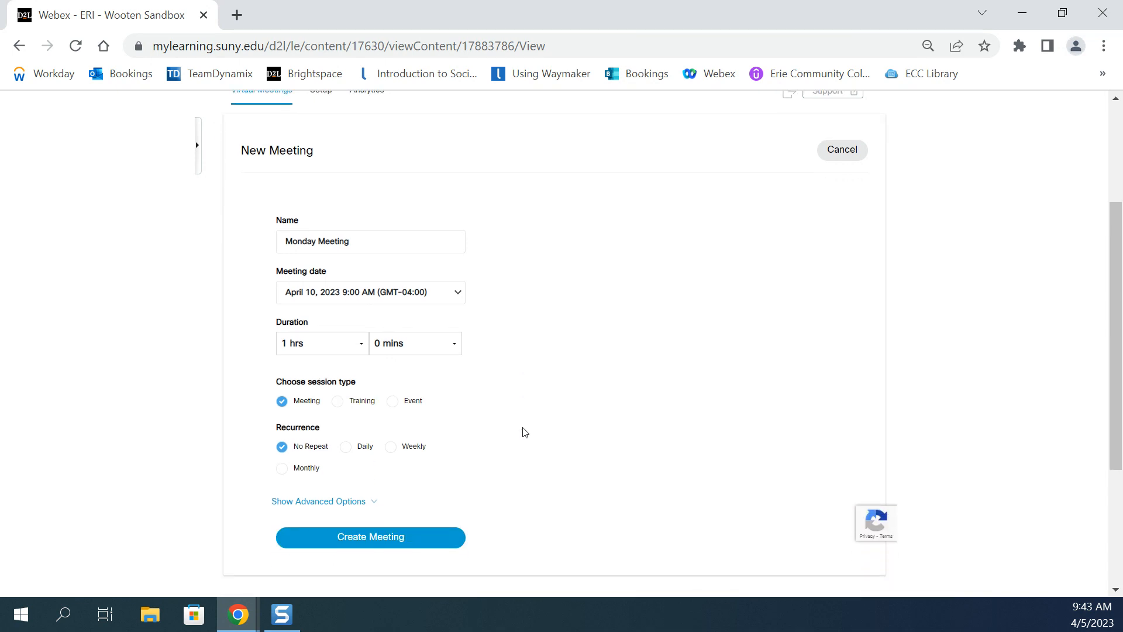
left_click(362, 345)
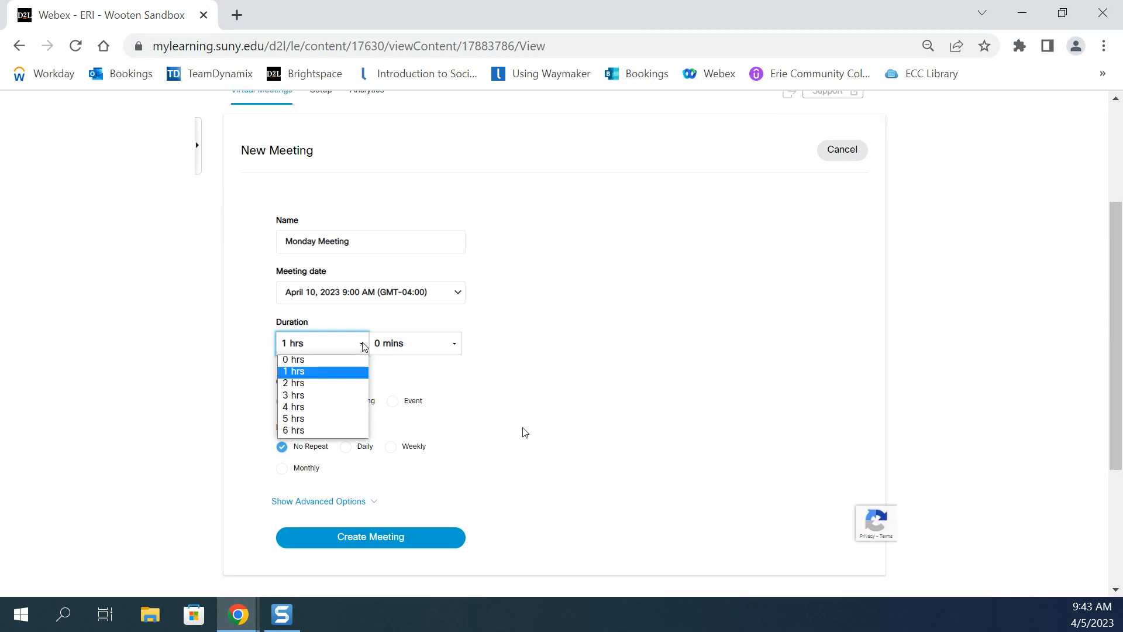
left_click(359, 371)
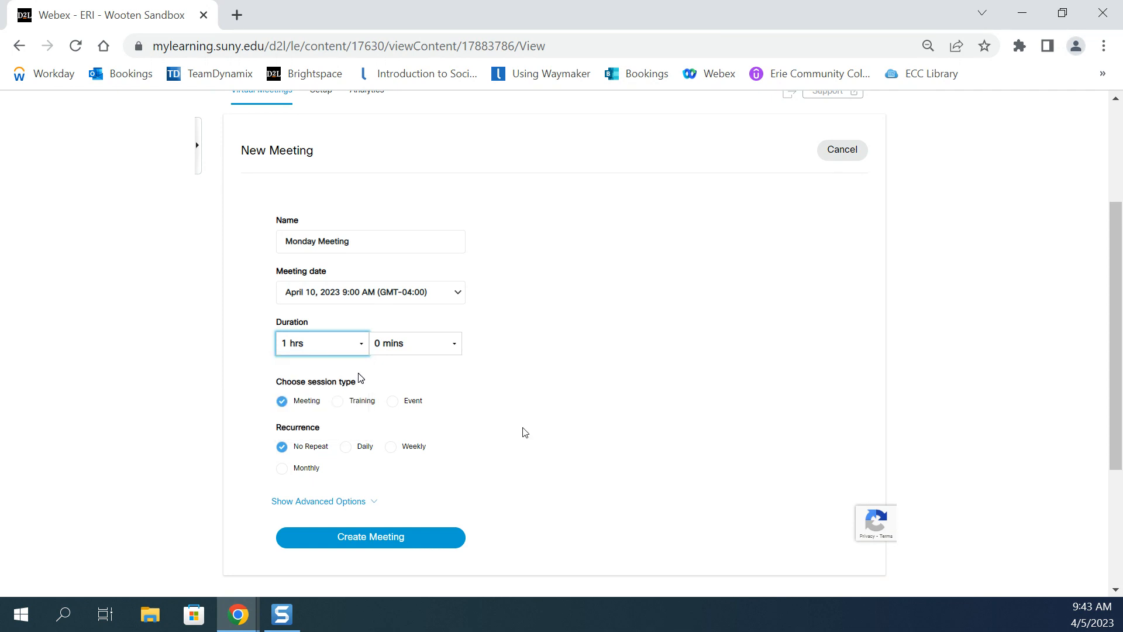
left_click(453, 345)
left_click(450, 363)
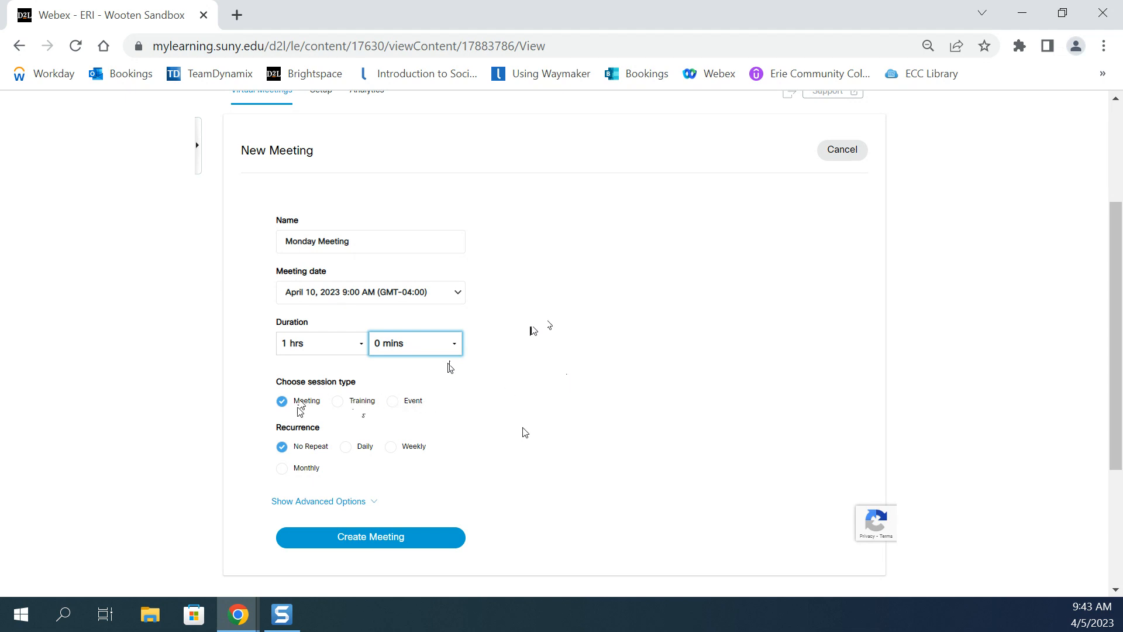
Make the meeting recur weekly on Mondays.
scroll(567, 379, "down", 1)
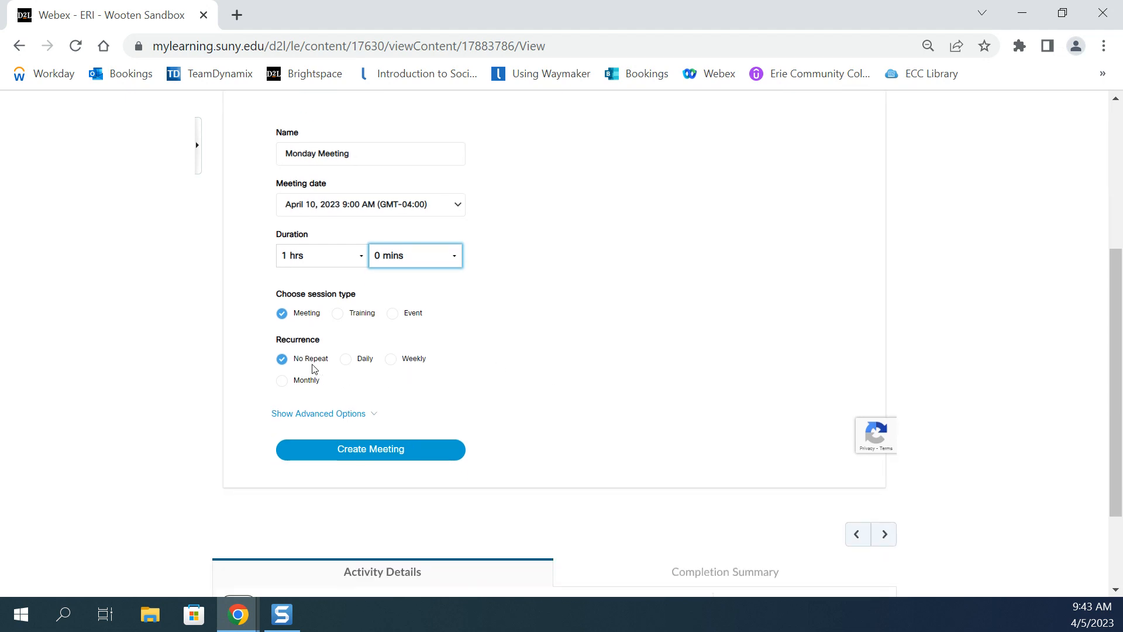
left_click(408, 361)
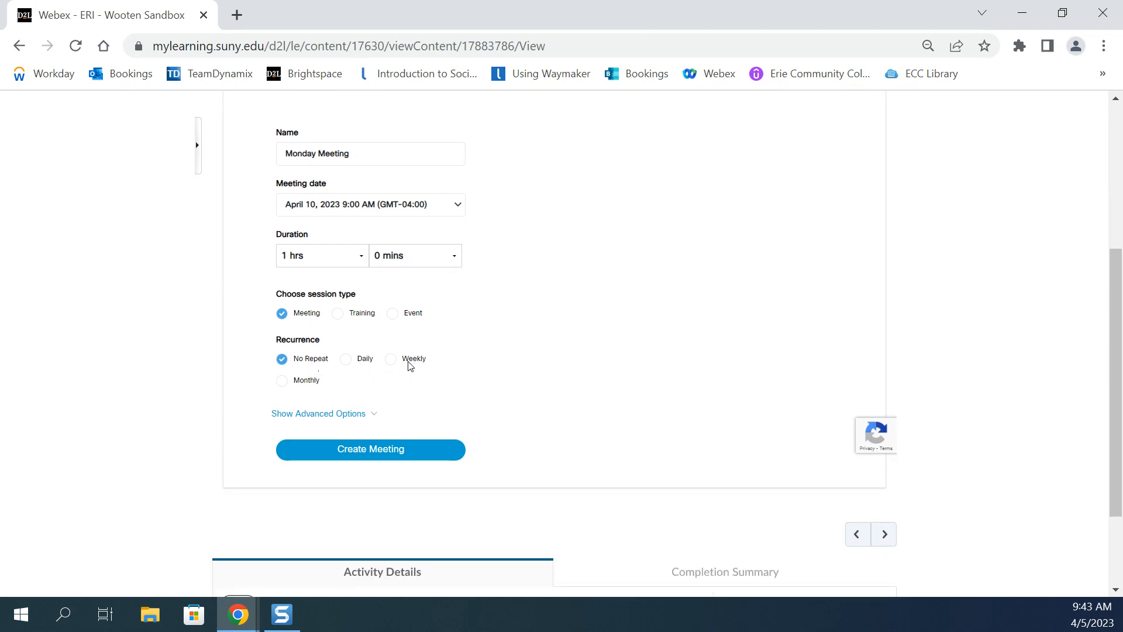
scroll(518, 348, "down", 1)
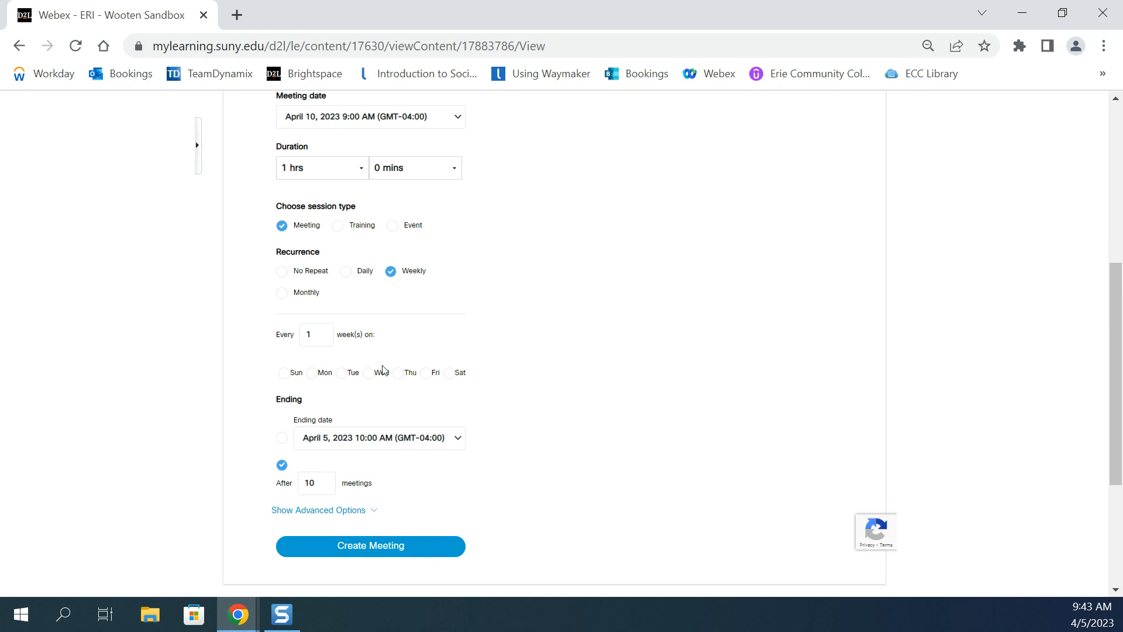
left_click(311, 373)
End the weekly recurrence by date, setting the ending date to May 15, 2023 at 9:00 AM.
scroll(519, 348, "down", 1)
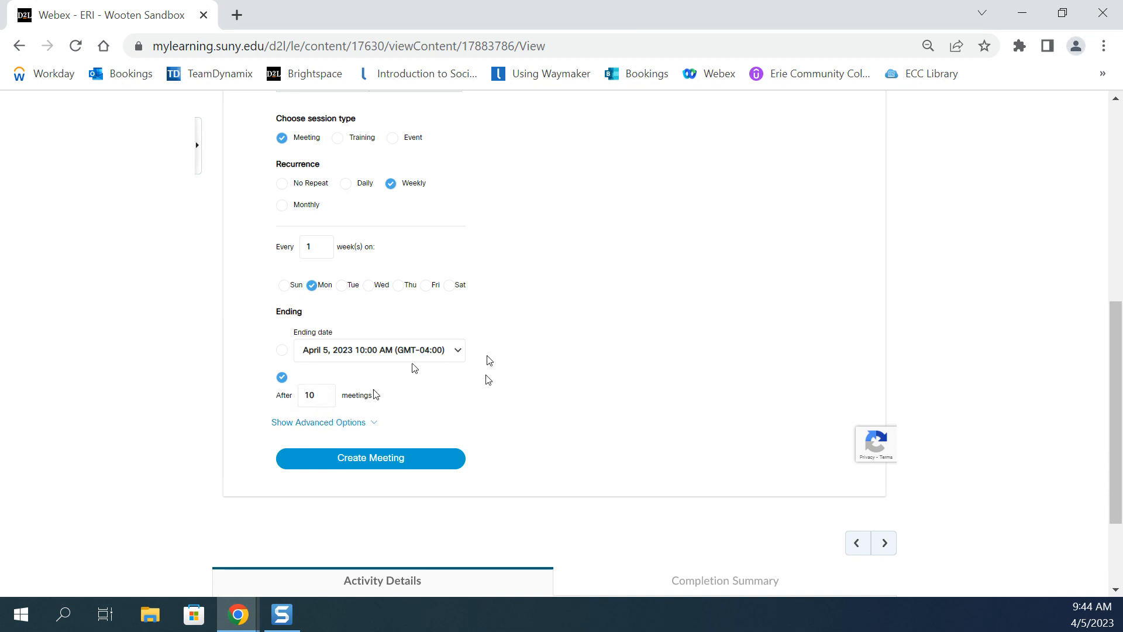
left_click(282, 350)
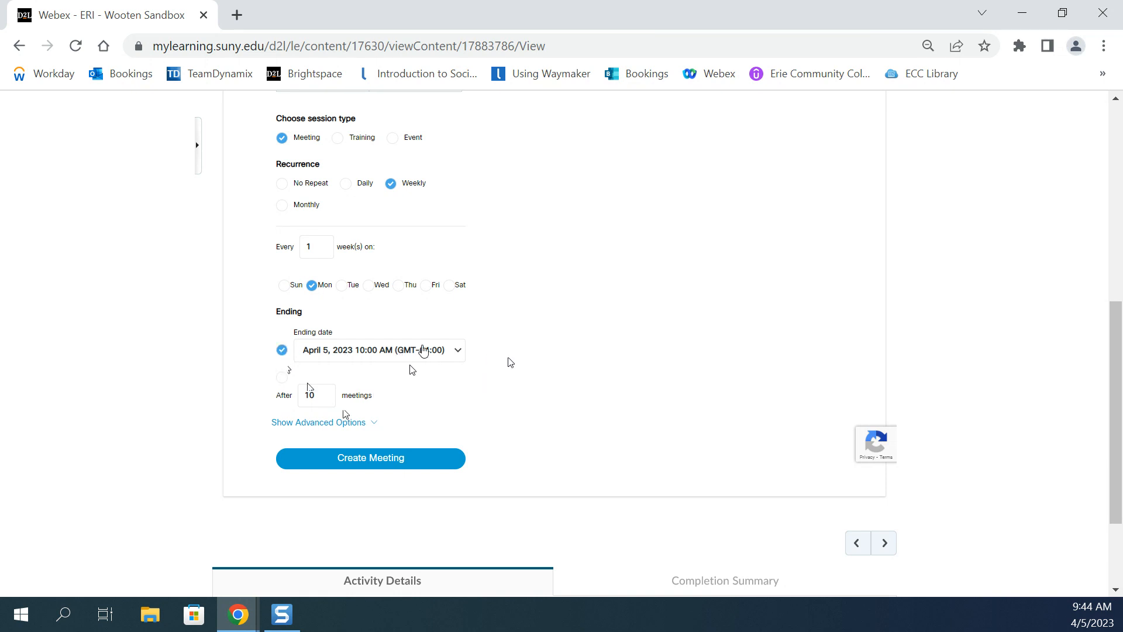
left_click(424, 350)
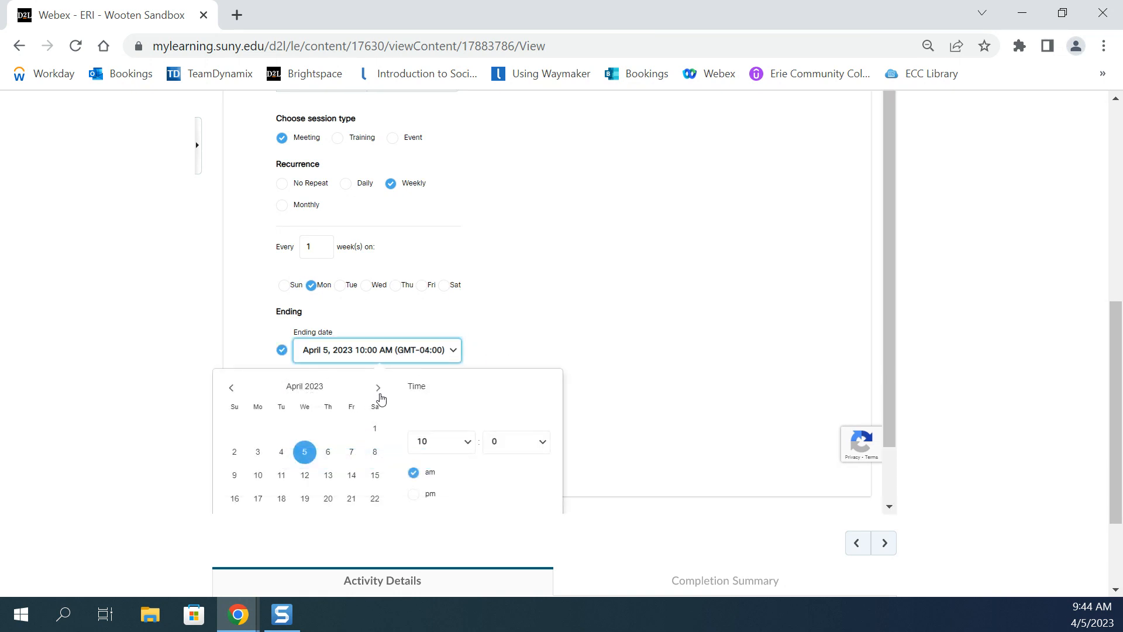
left_click(378, 389)
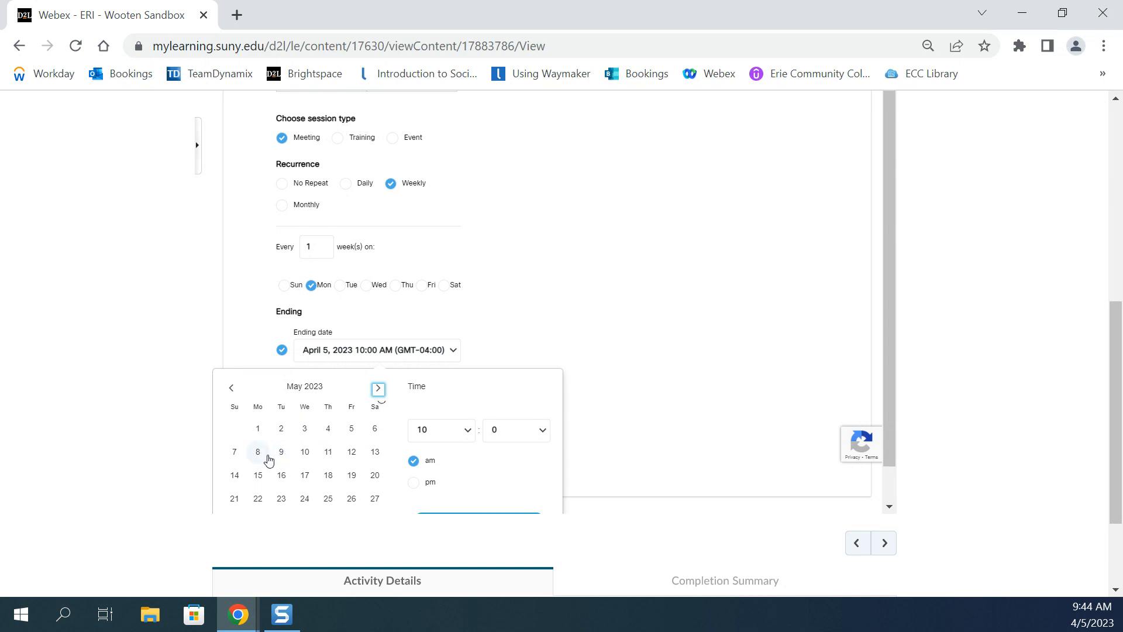
left_click(259, 477)
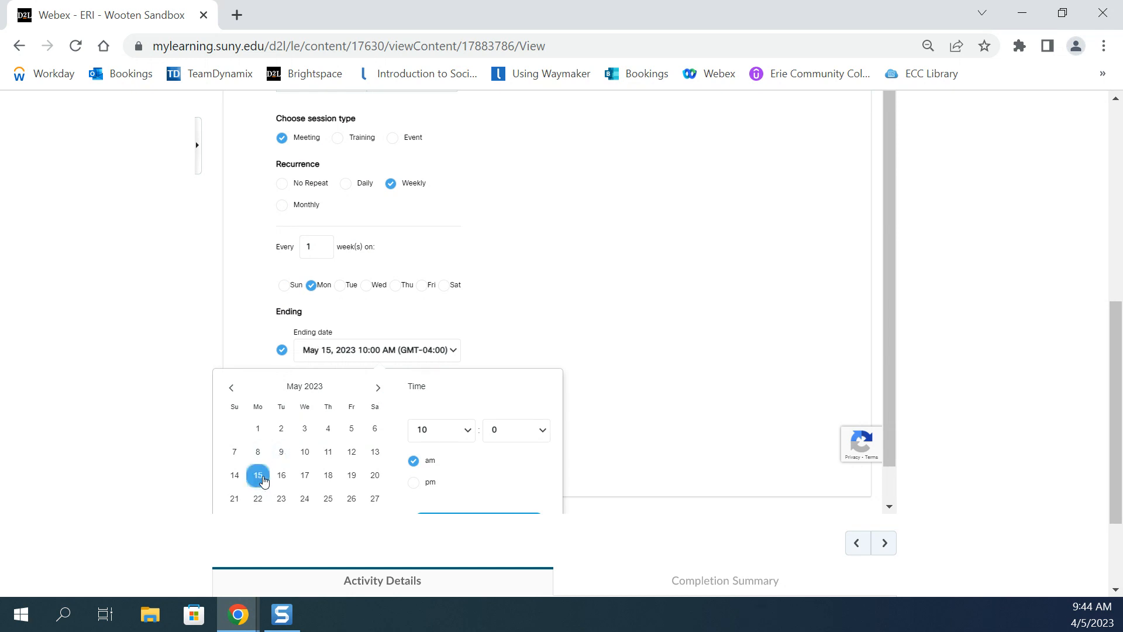
left_click(465, 433)
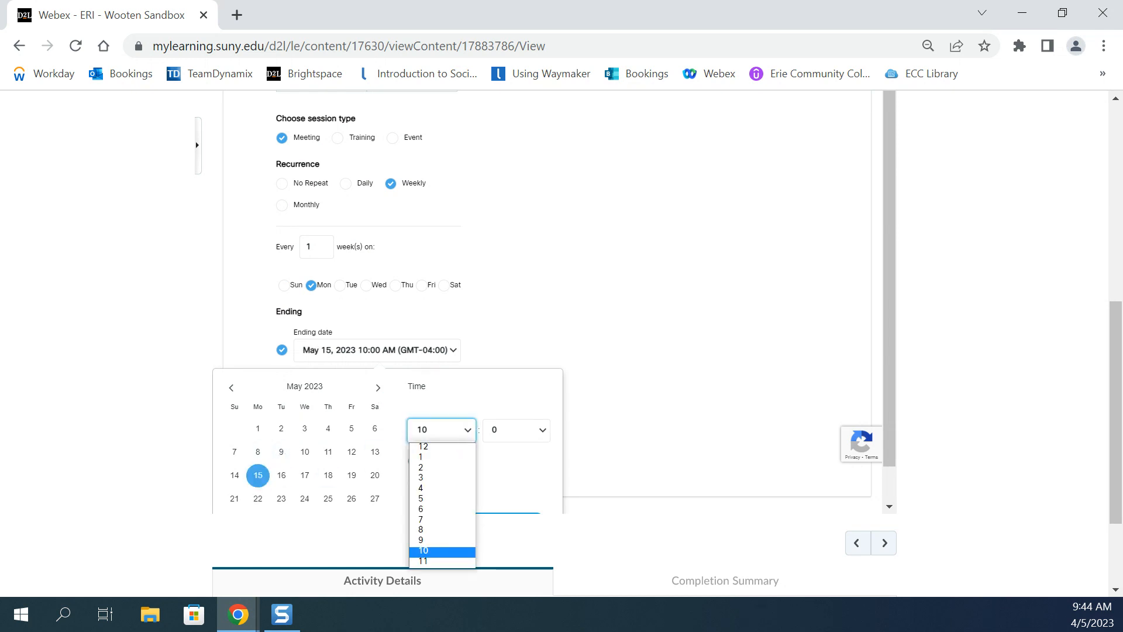
left_click(441, 542)
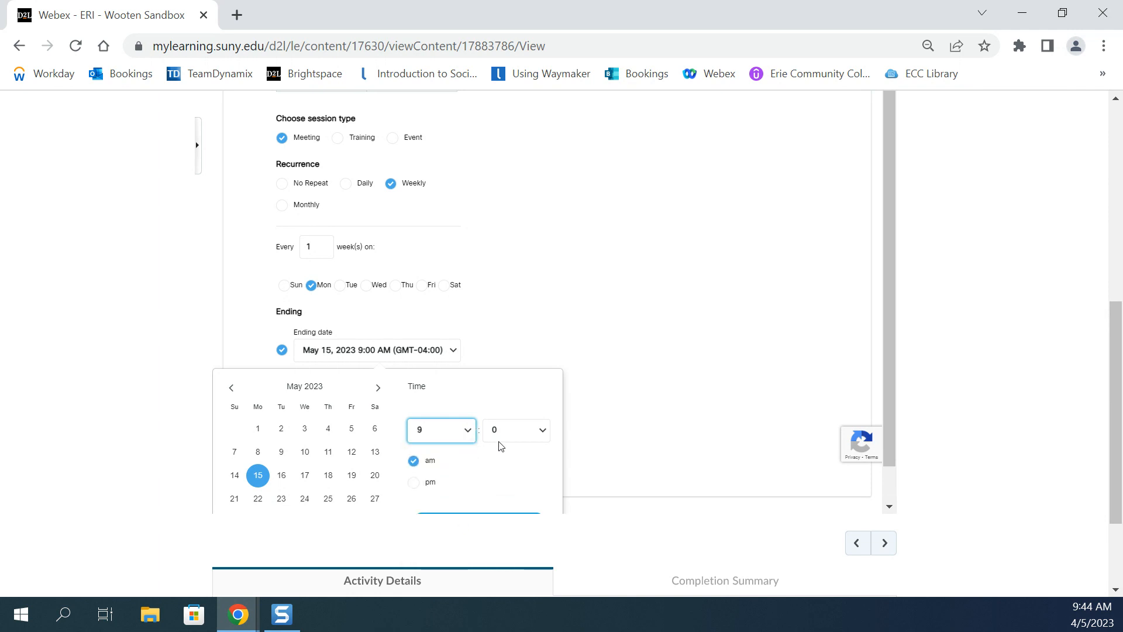
scroll(440, 543, "down", 1)
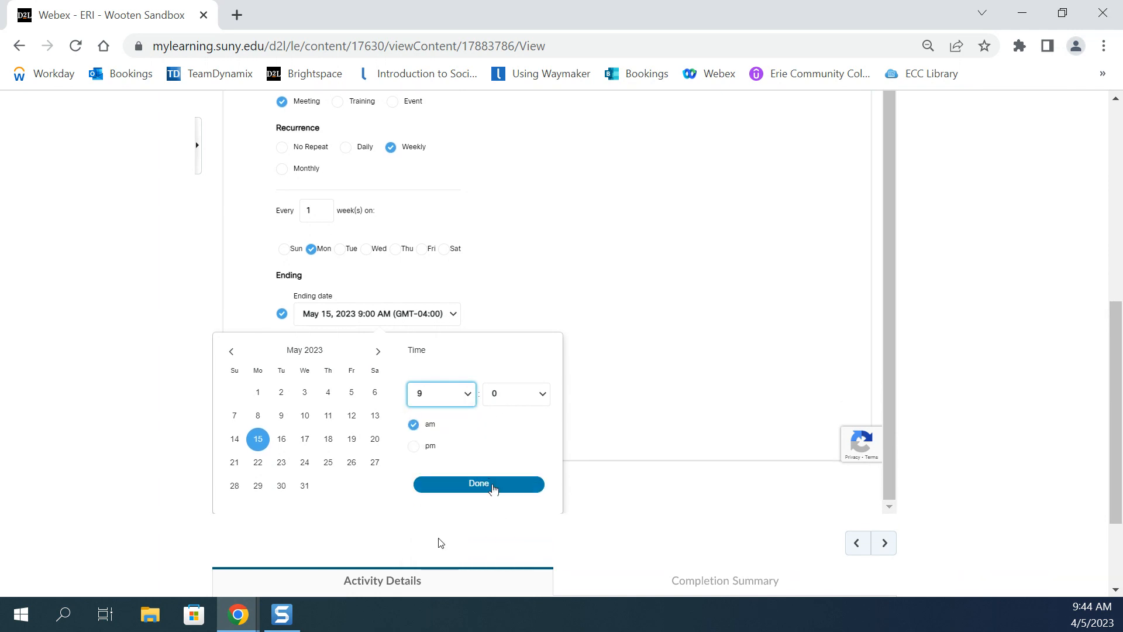
left_click(483, 486)
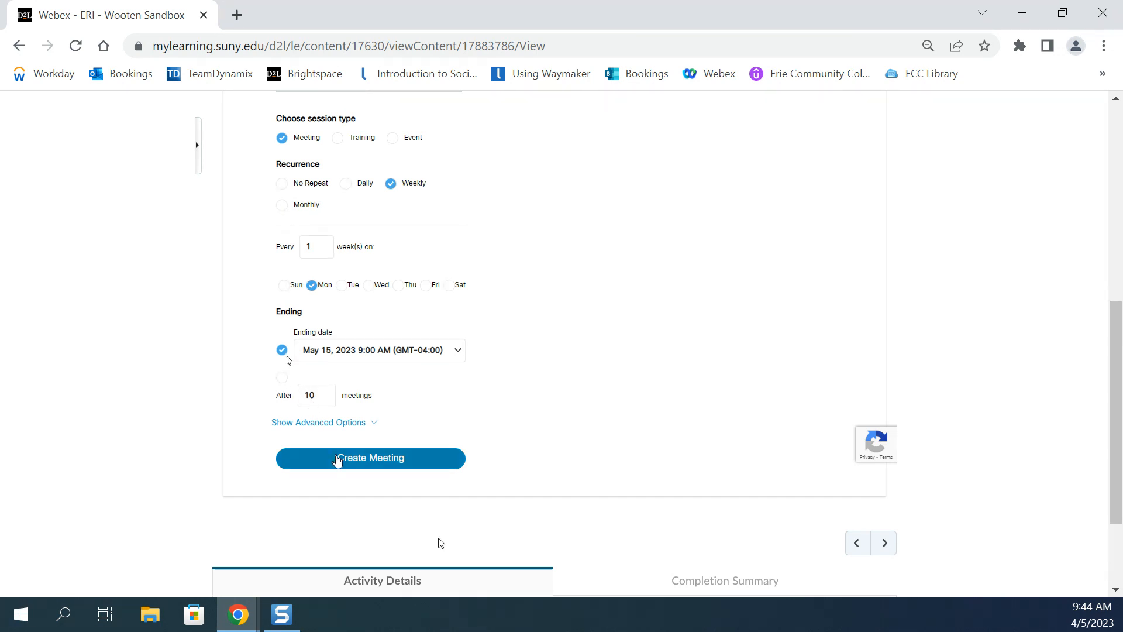
Show the advanced options, review the guest access, automatic lock and automatic recording settings, and create the meeting.
left_click(345, 423)
scroll(438, 391, "down", 3)
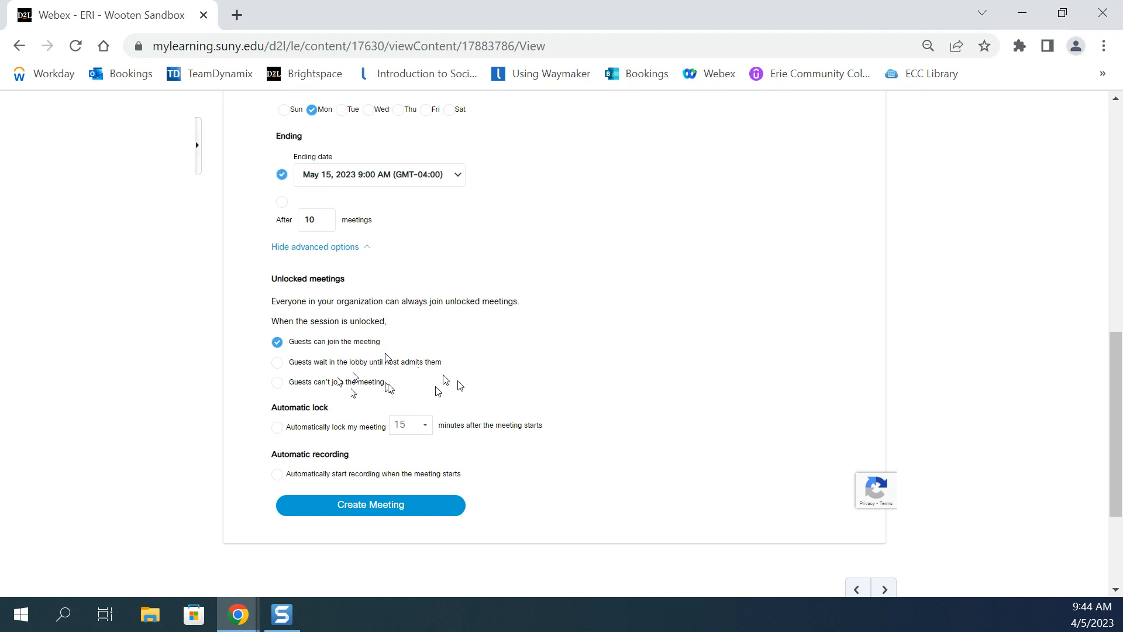
scroll(459, 384, "down", 1)
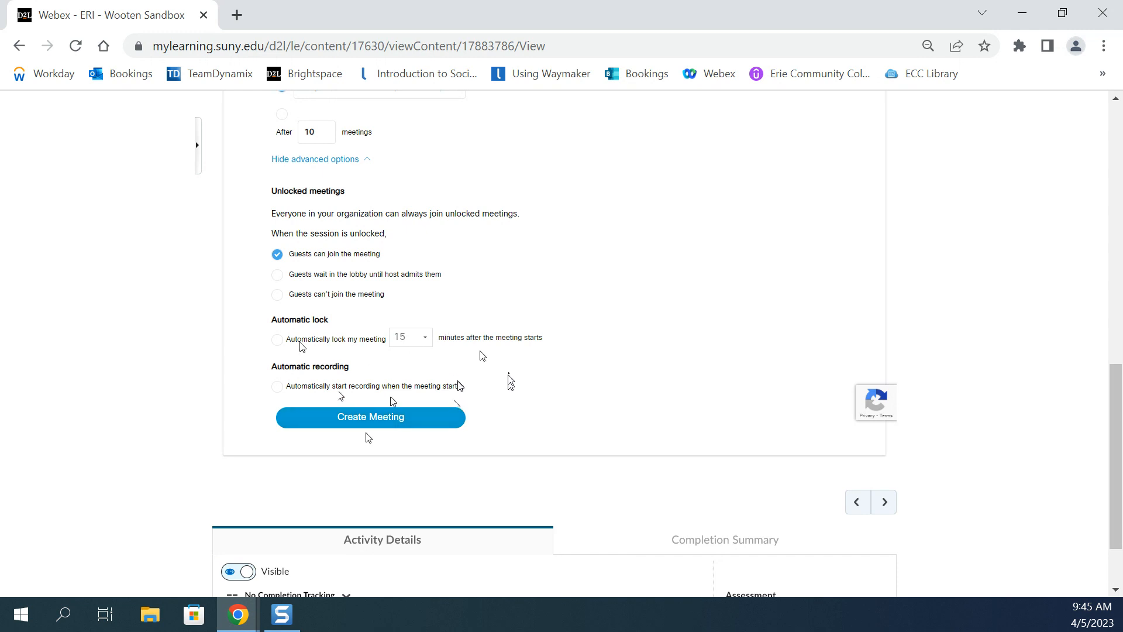
scroll(469, 447, "down", 2)
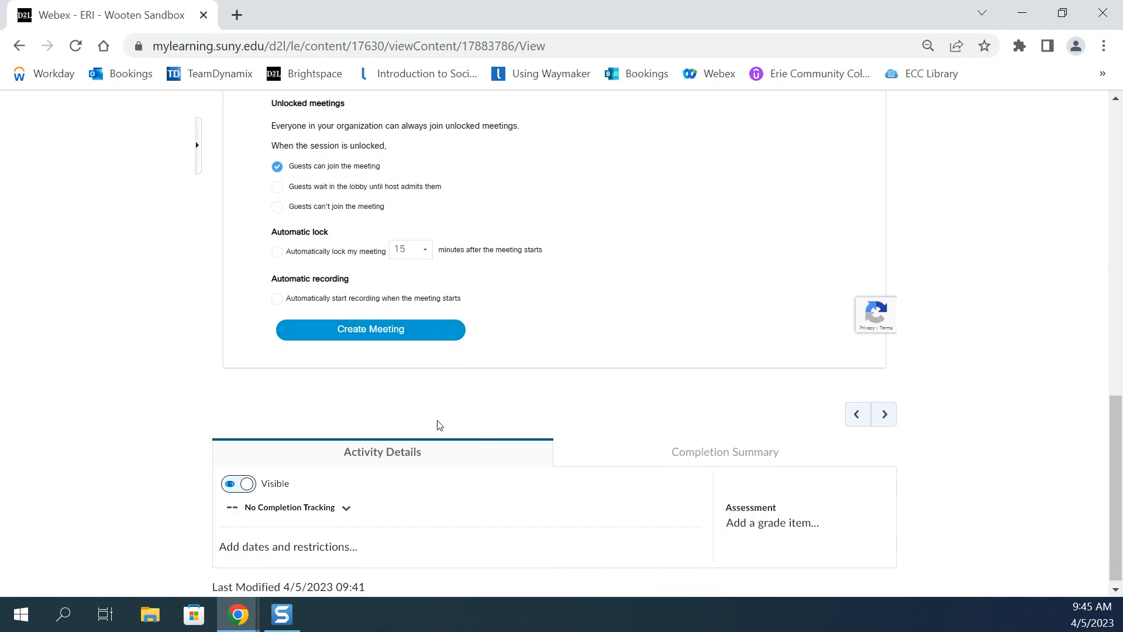
left_click(368, 336)
Return to the virtual meetings list by way of Setup and check the dates of the upcoming Monday Meeting sessions.
scroll(734, 305, "up", 7)
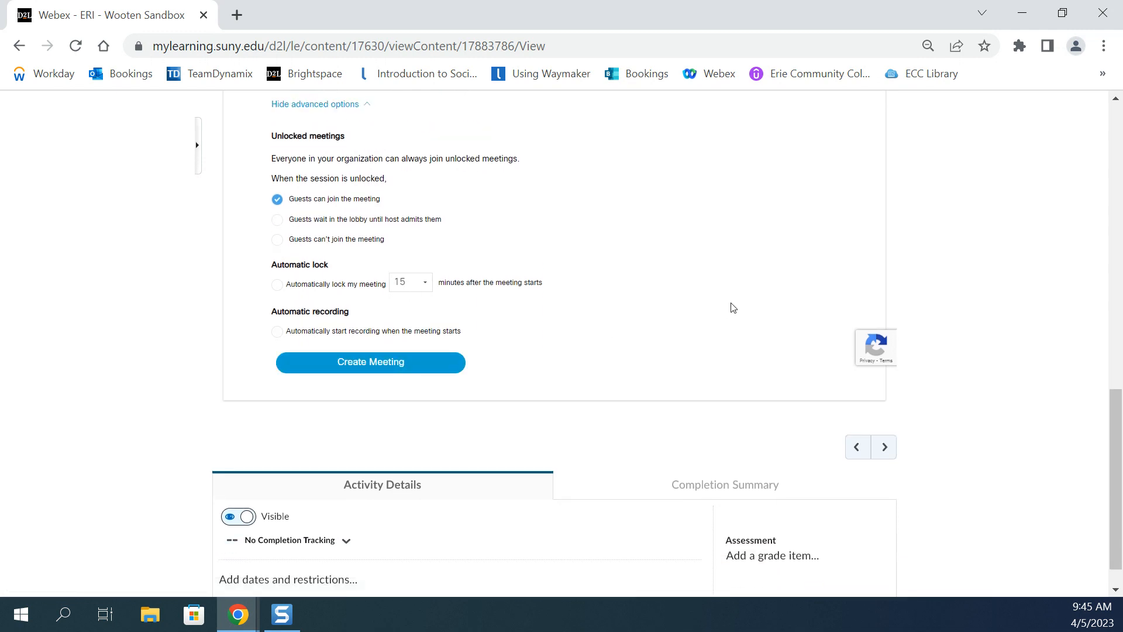
scroll(735, 307, "up", 6)
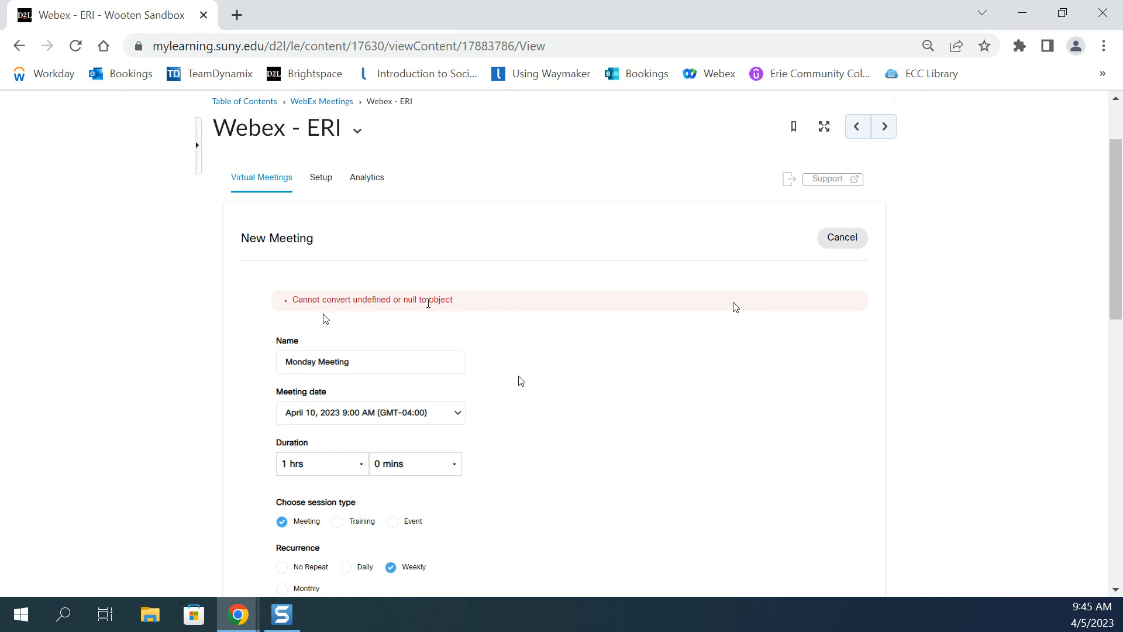
scroll(515, 473, "up", 2)
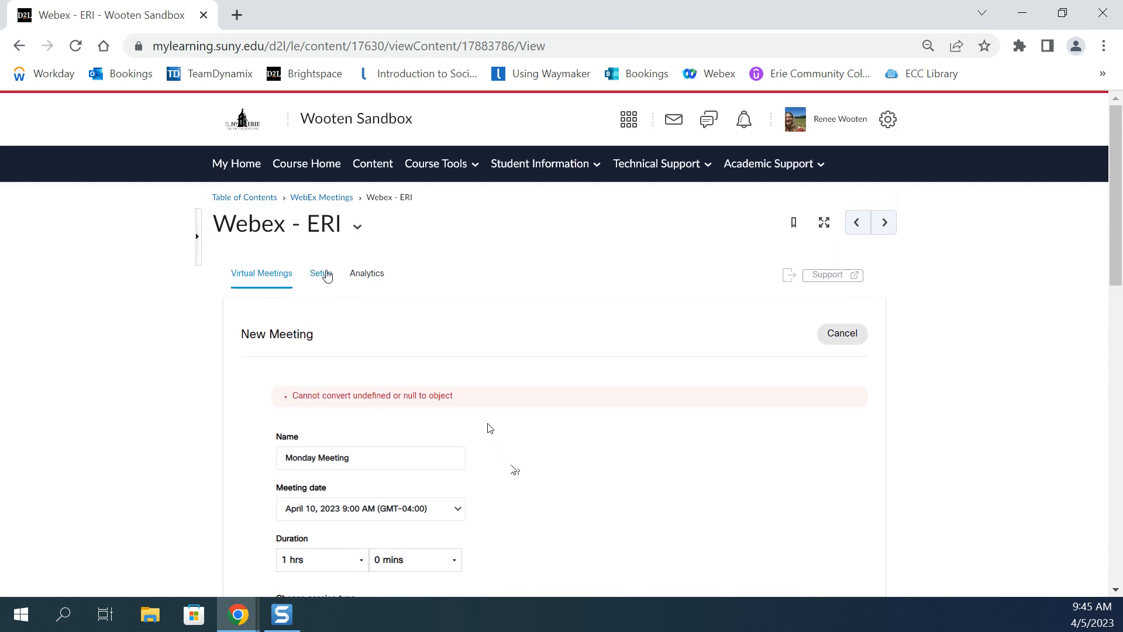
left_click(321, 274)
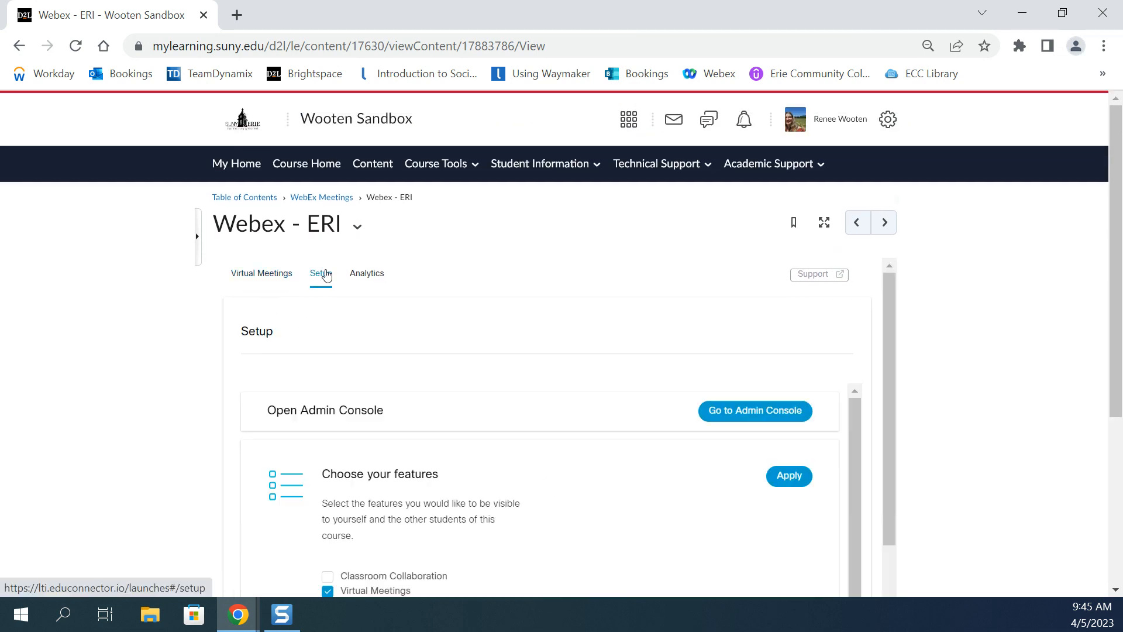
left_click(258, 280)
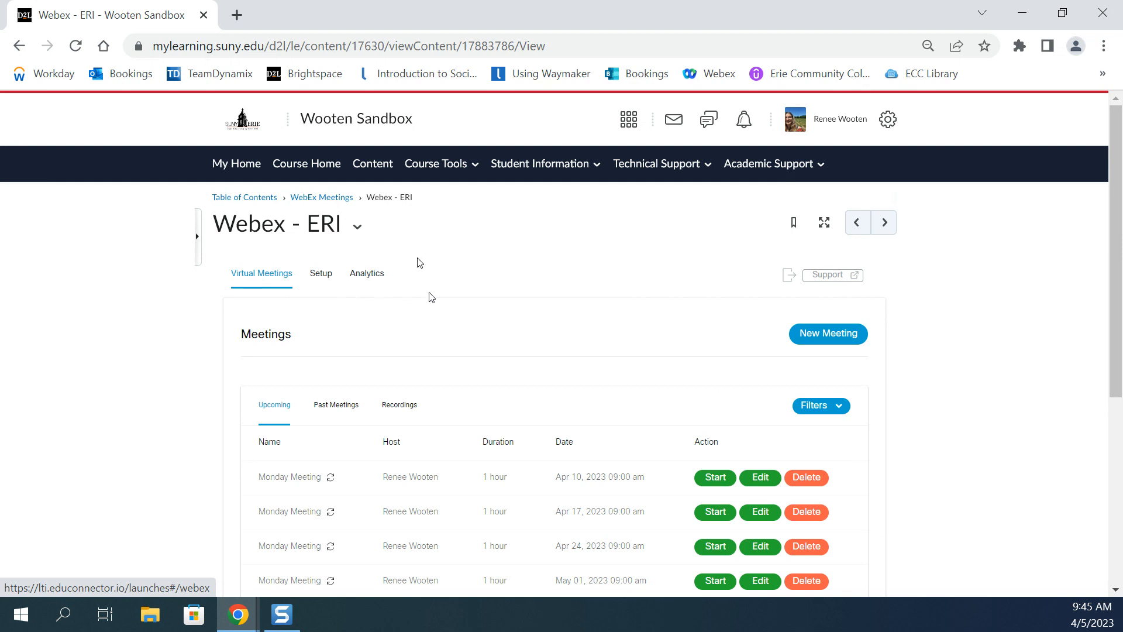
scroll(424, 291, "down", 2)
scroll(535, 291, "down", 2)
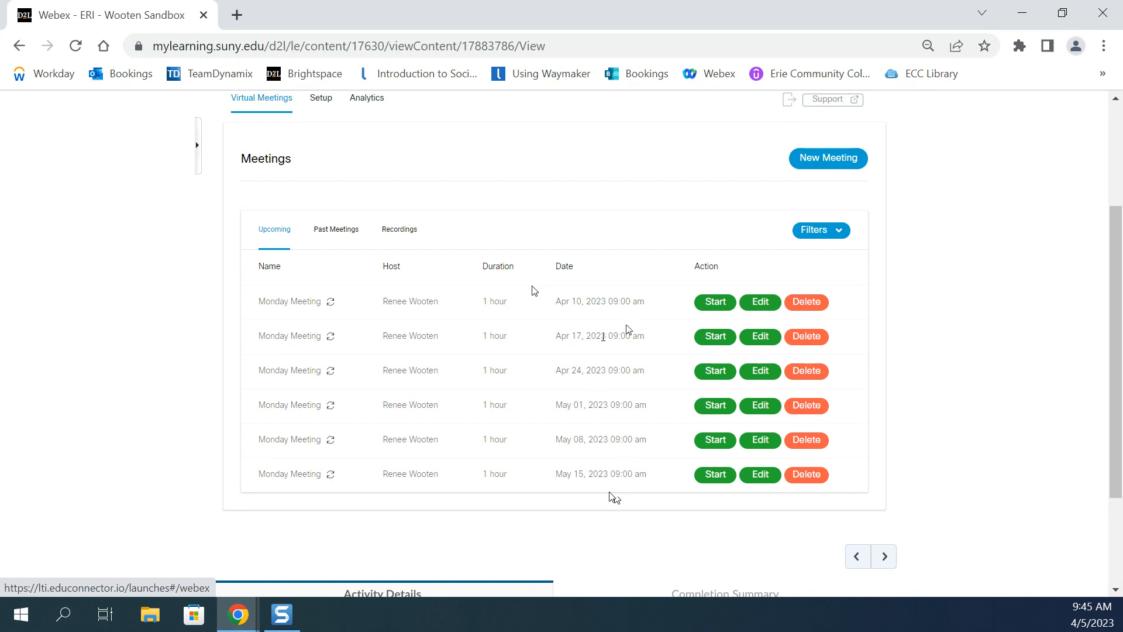
scroll(611, 498, "up", 1)
scroll(460, 402, "up", 1)
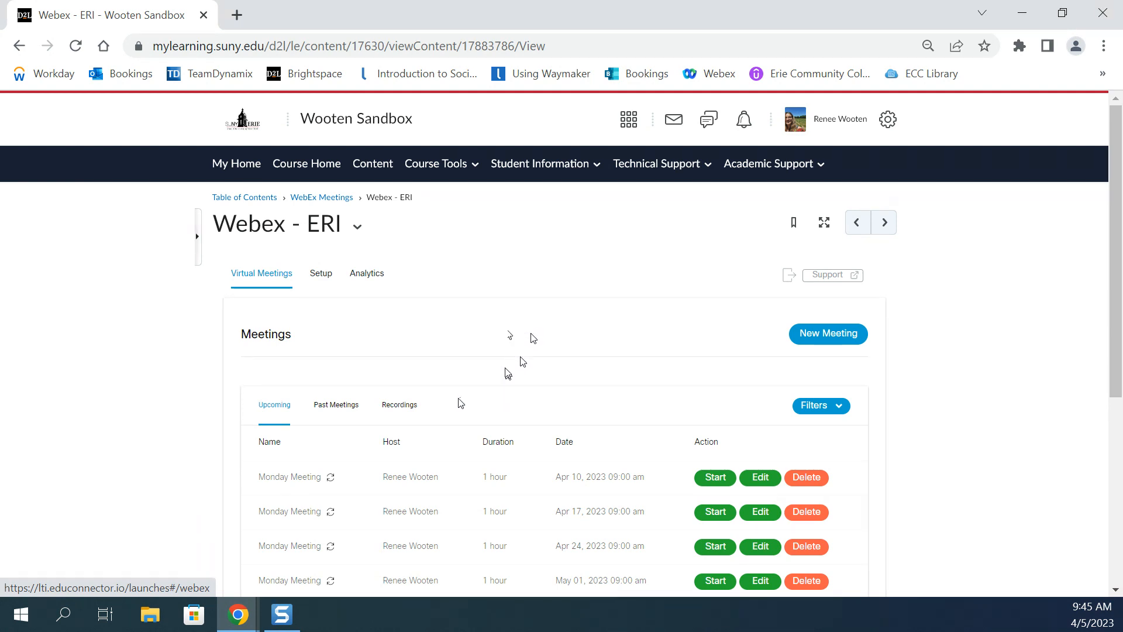
Go back to the course content and move the WebEx Meetings module directly below My Syllabus in the table of contents.
left_click(384, 168)
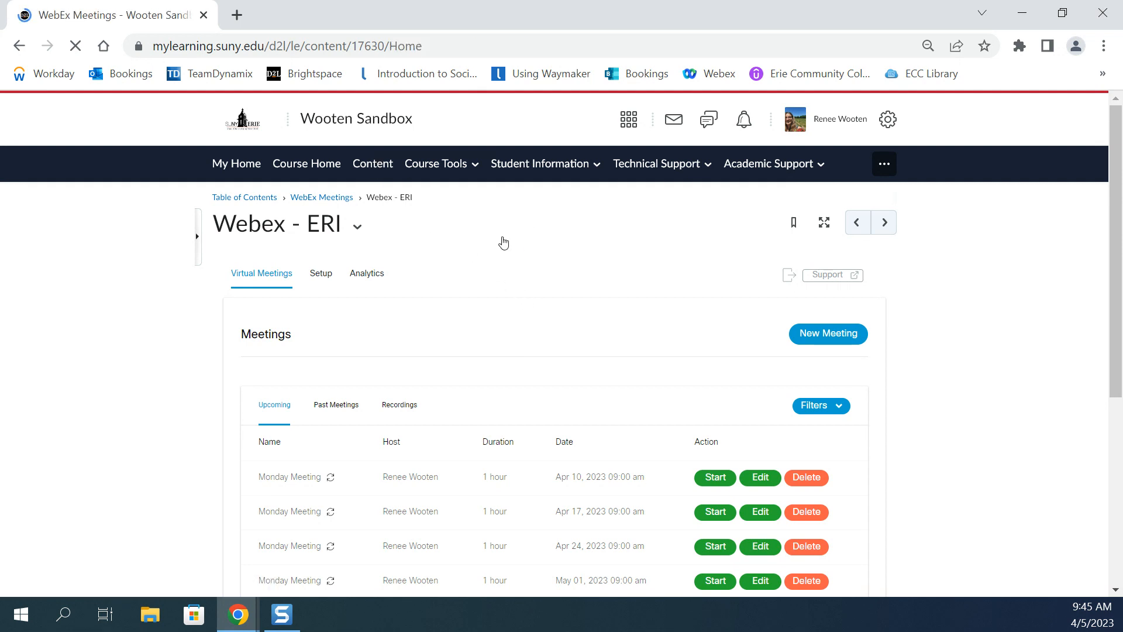
scroll(415, 319, "down", 3)
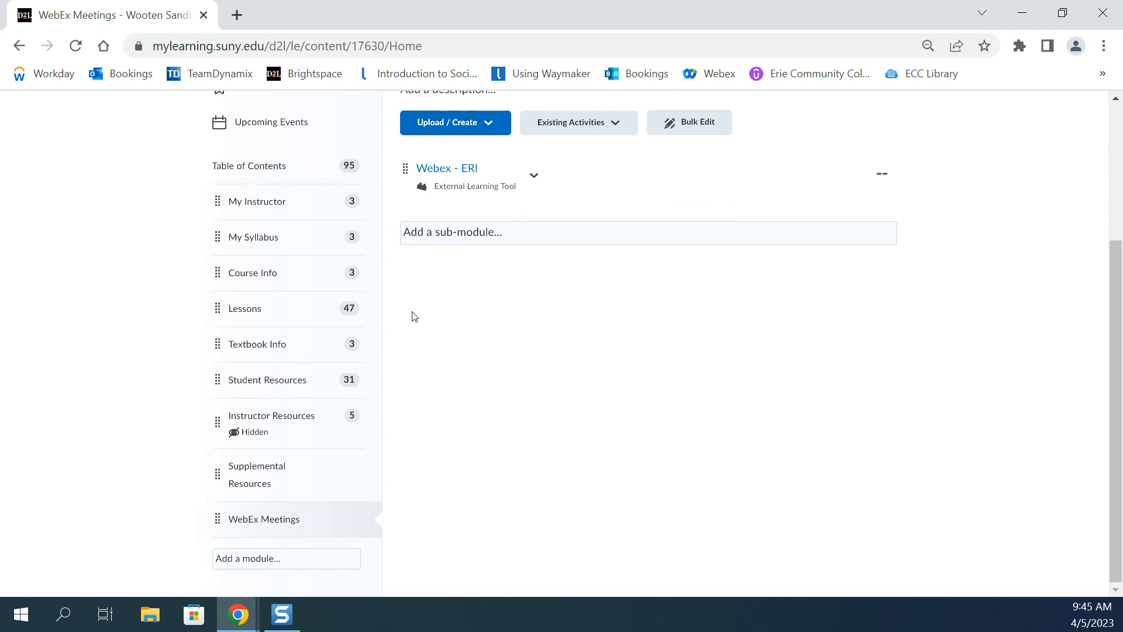
left_click_drag(218, 520, 209, 253)
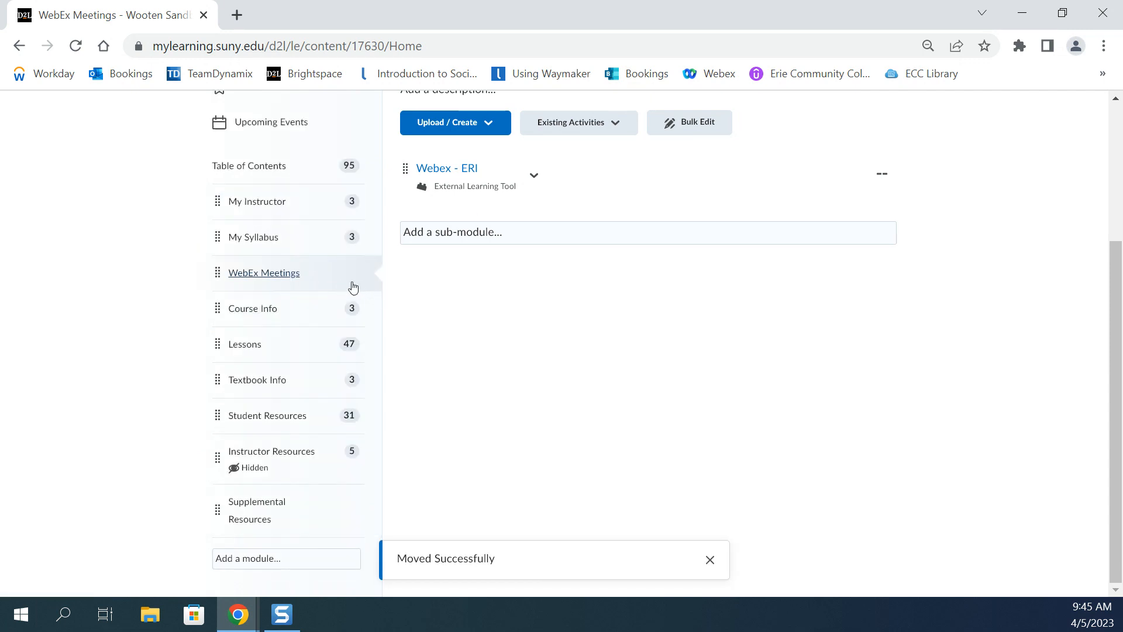
Open the Webex - ERI topic and view its recordings, past meetings and upcoming meetings.
scroll(556, 311, "up", 3)
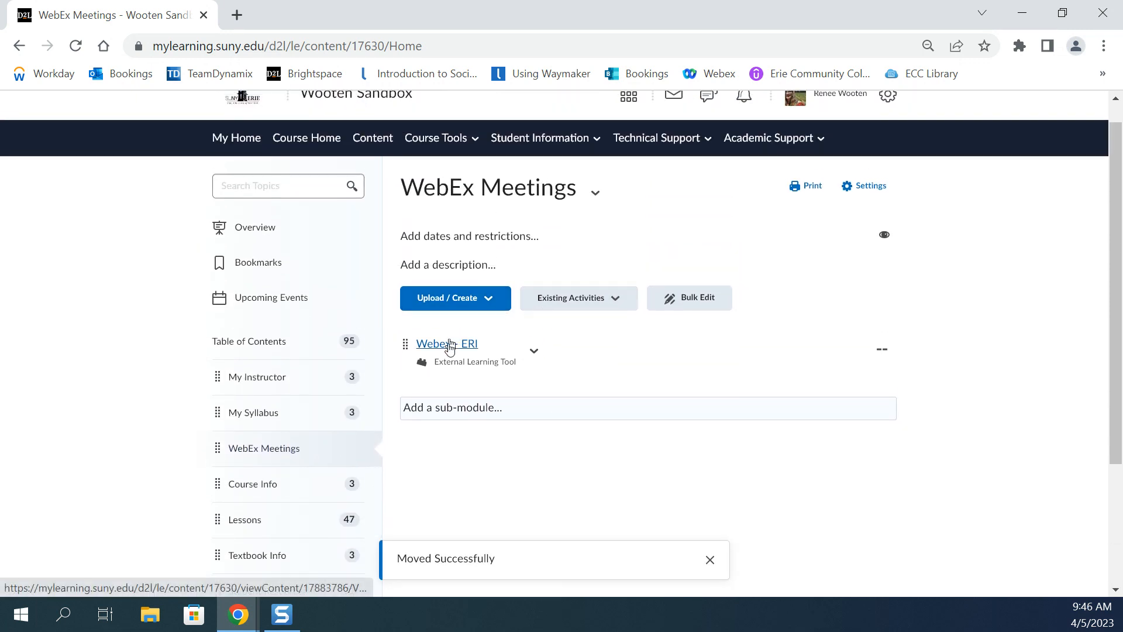
left_click(450, 345)
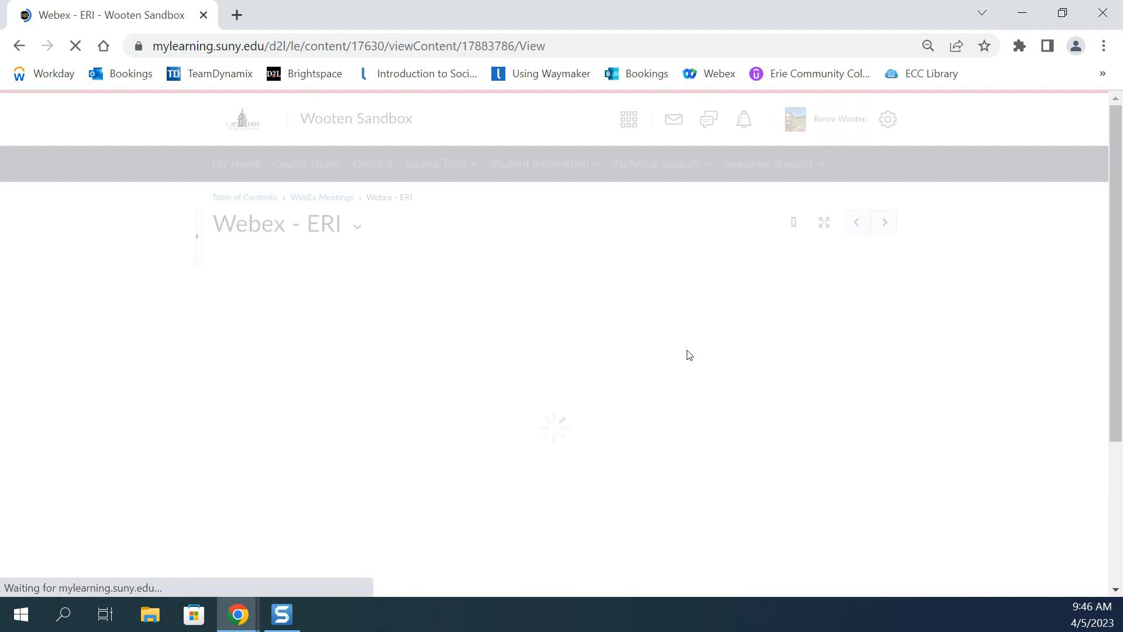
scroll(691, 380, "down", 1)
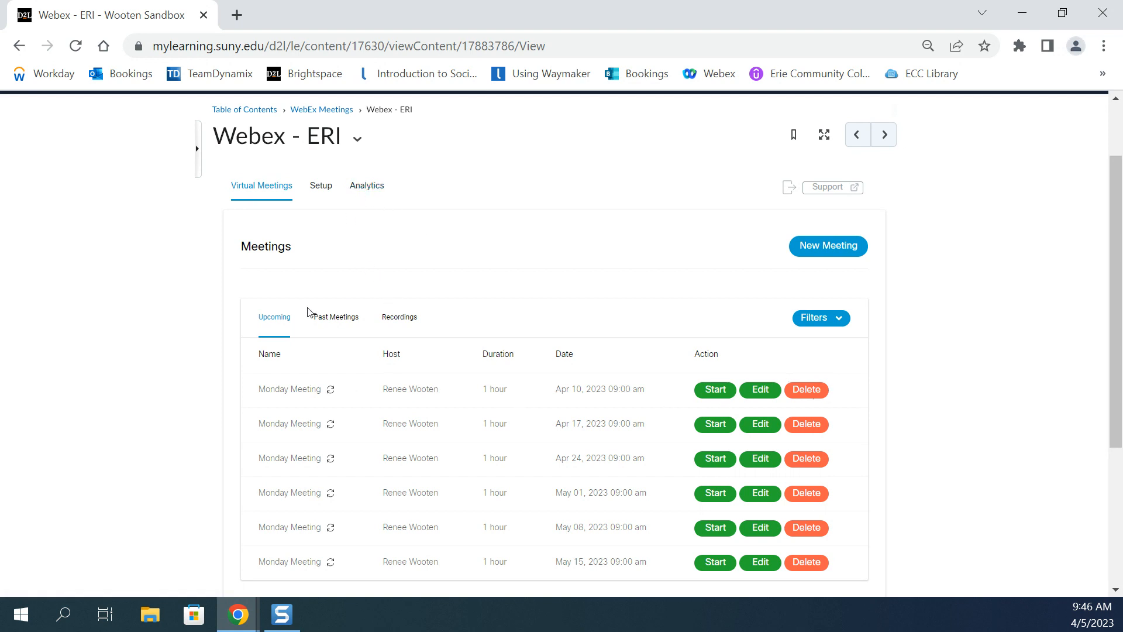
left_click(398, 321)
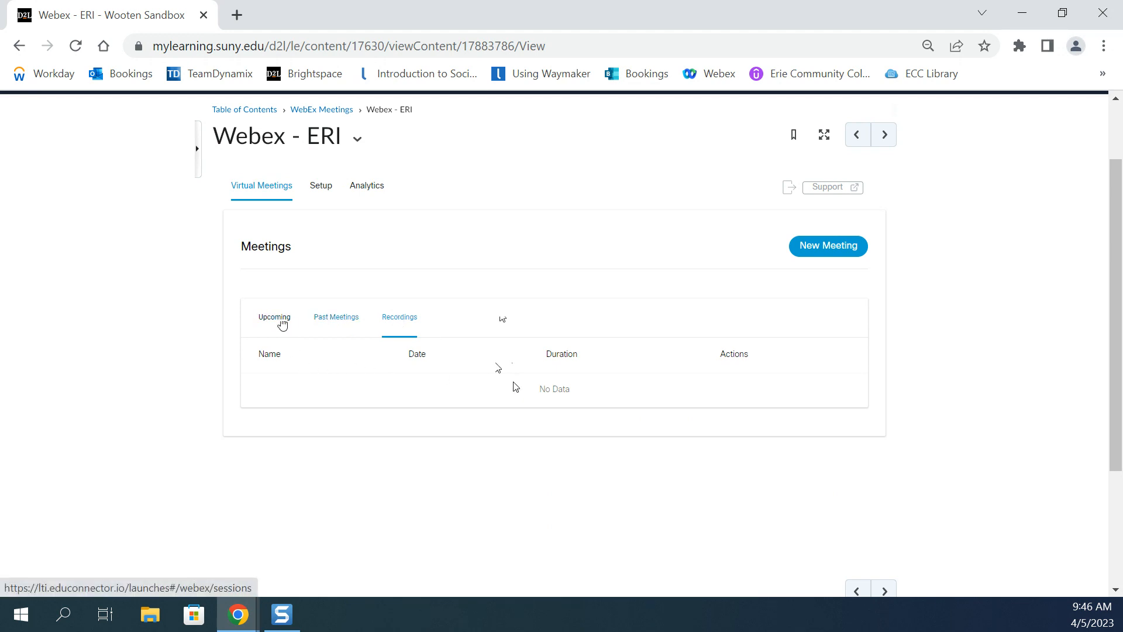
left_click(340, 321)
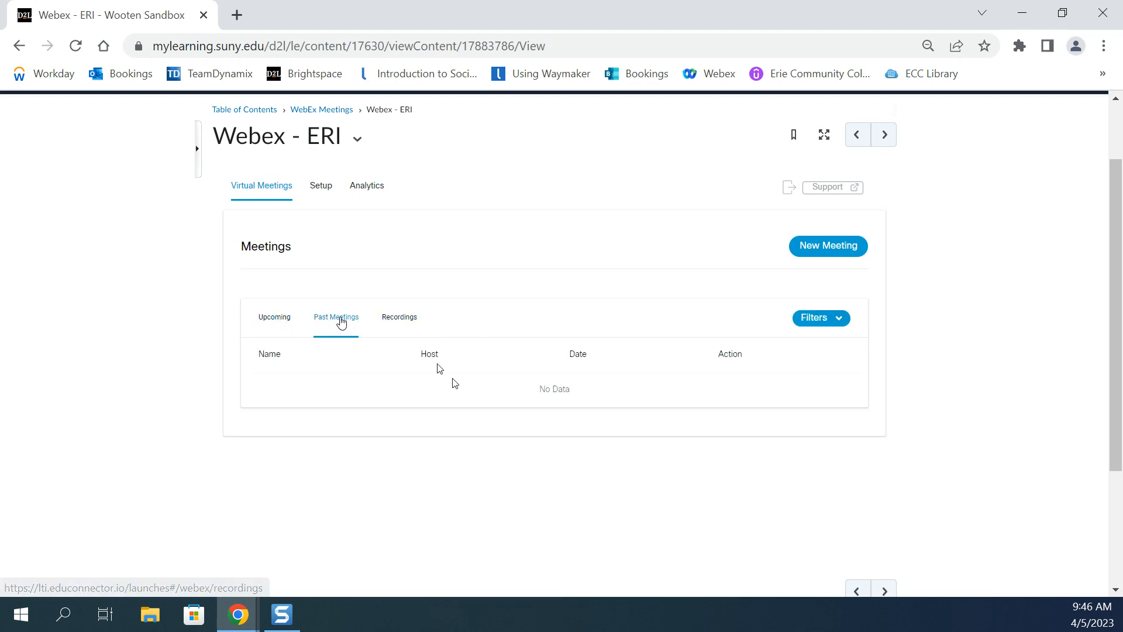
left_click(271, 320)
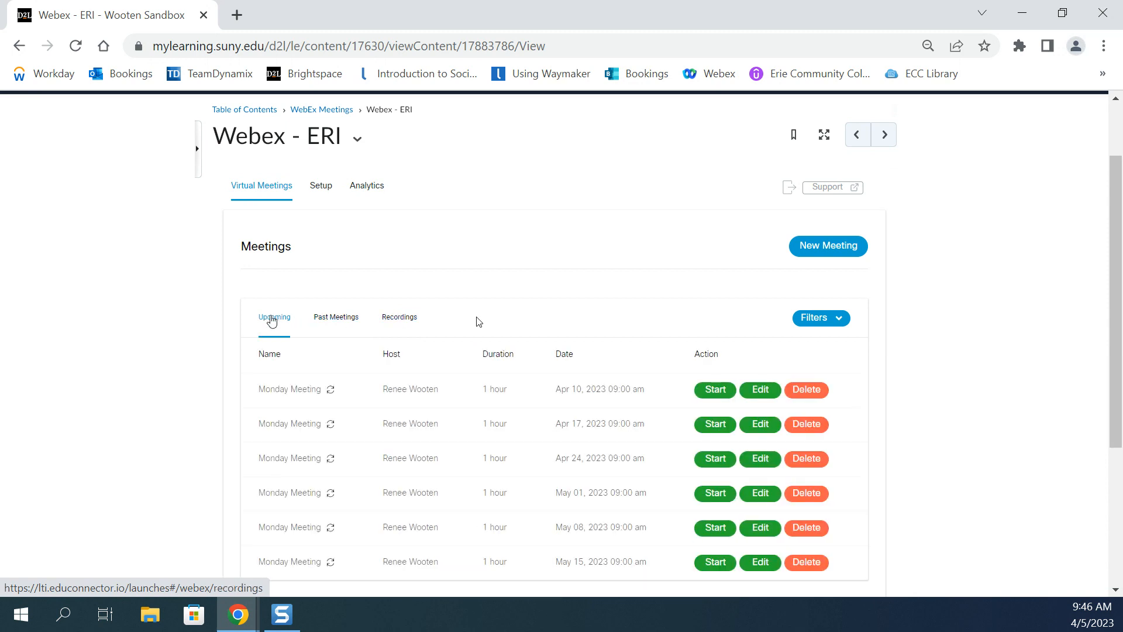